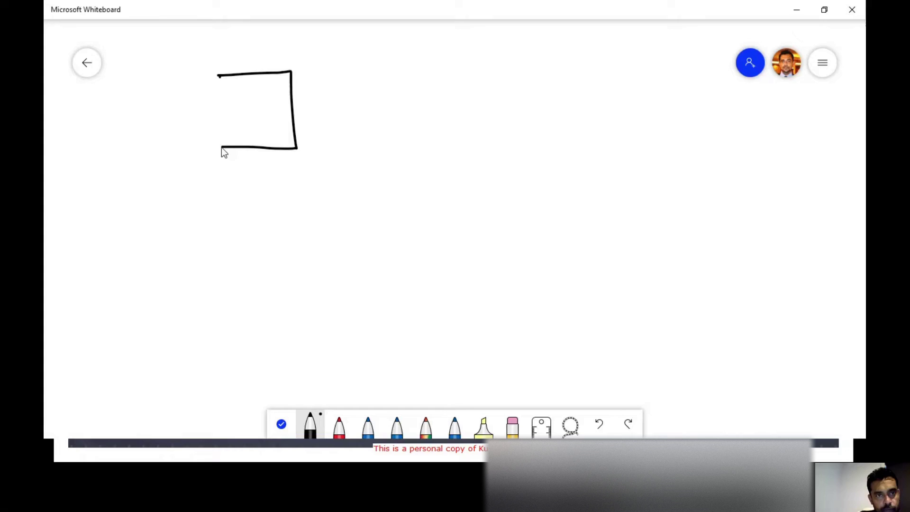
- Draw a square filled with text lines as the document, plus an arrow pointing right to a new square
mouse_move(221, 148)
left_mouse_down()
mouse_move(219, 73)
mouse_move(272, 86)
left_mouse_up()
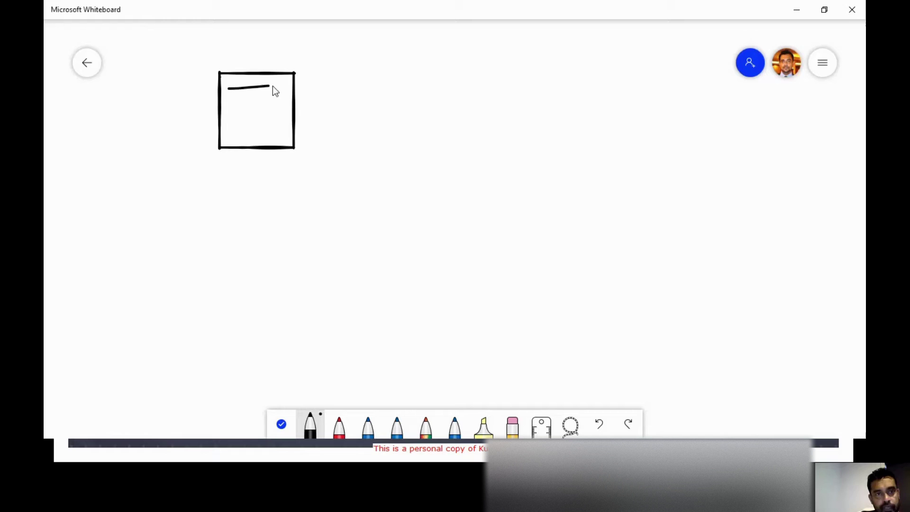
mouse_move(221, 101)
left_mouse_down()
mouse_move(280, 94)
mouse_move(291, 102)
left_mouse_up()
left_click_drag(234, 120, 306, 113)
left_click_drag(247, 132, 288, 124)
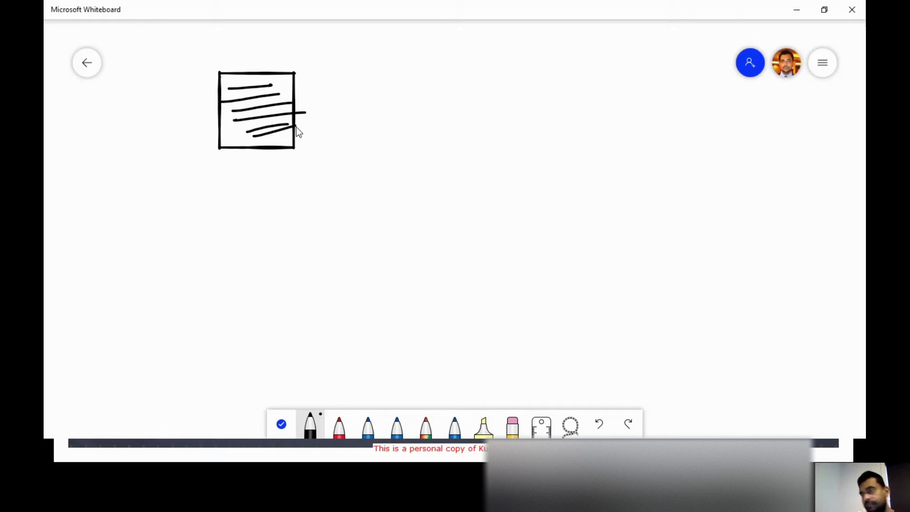
key("ctrl+z")
key("ctrl+z")
key("ctrl+z")
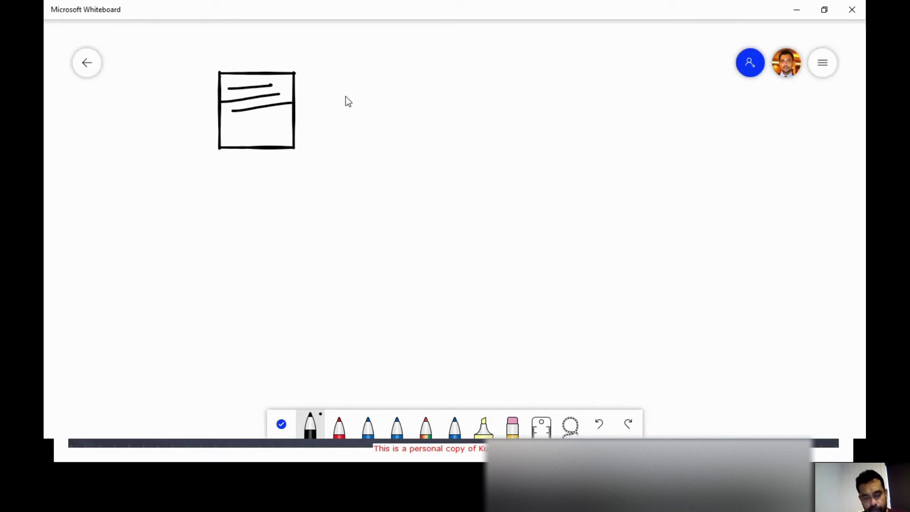
left_click_drag(252, 132, 282, 128)
left_click_drag(243, 141, 294, 140)
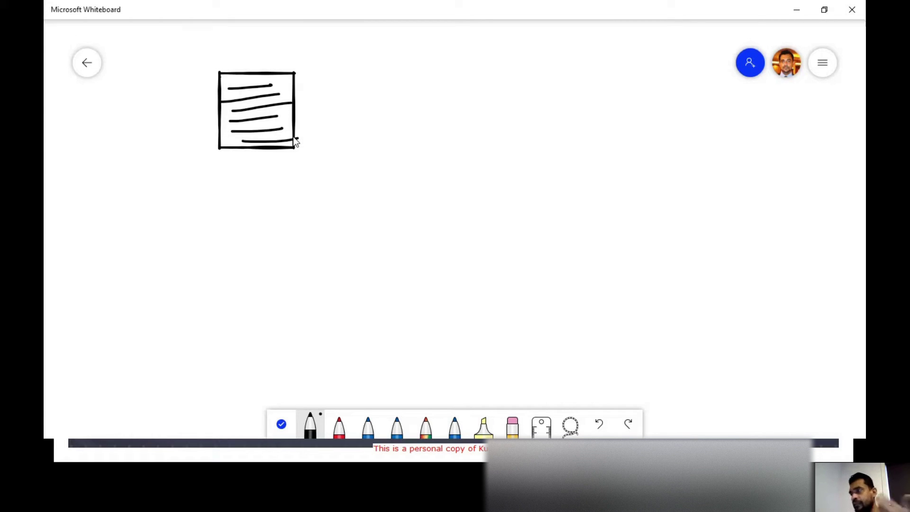
left_click_drag(296, 141, 299, 138)
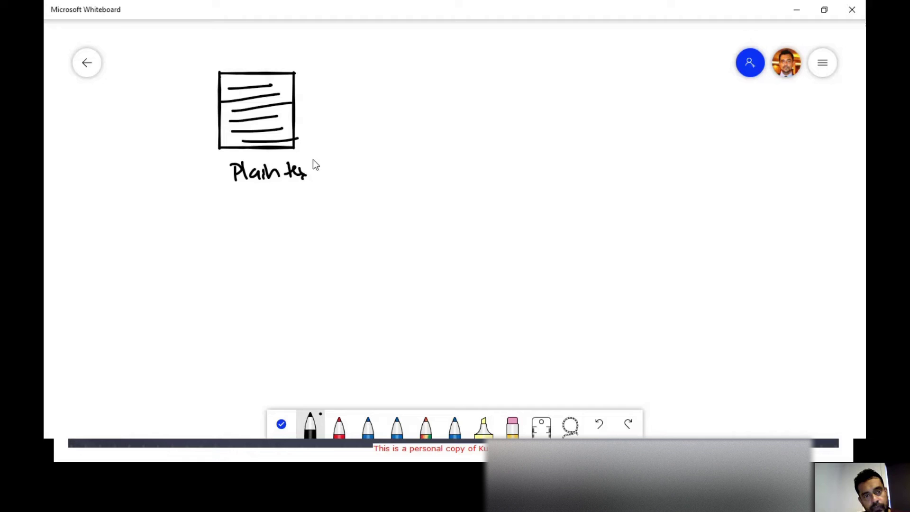
mouse_move(308, 112)
left_mouse_down()
mouse_move(475, 112)
mouse_move(542, 83)
left_mouse_up()
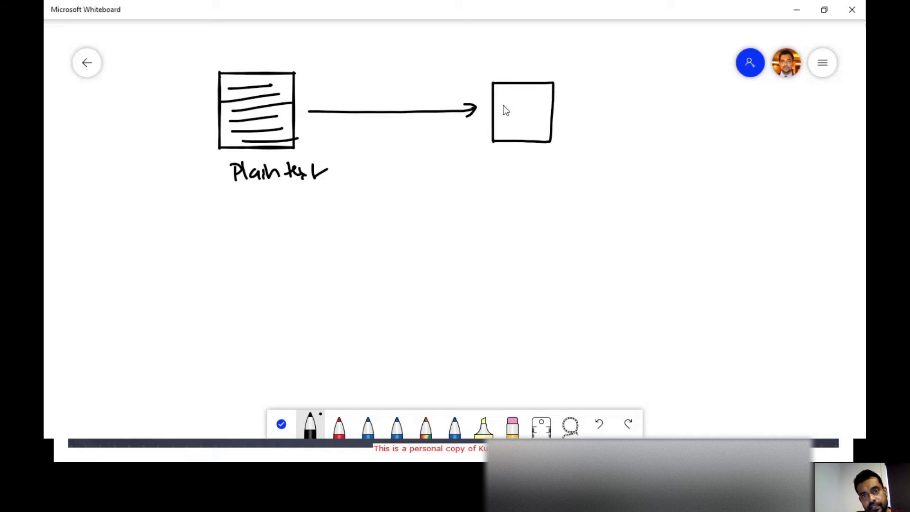
- Fill the right box with garbled scribble and draw a stick figure beside it
left_click(505, 90)
mouse_move(531, 105)
left_mouse_down()
mouse_move(541, 109)
mouse_move(524, 133)
mouse_move(542, 126)
left_mouse_up()
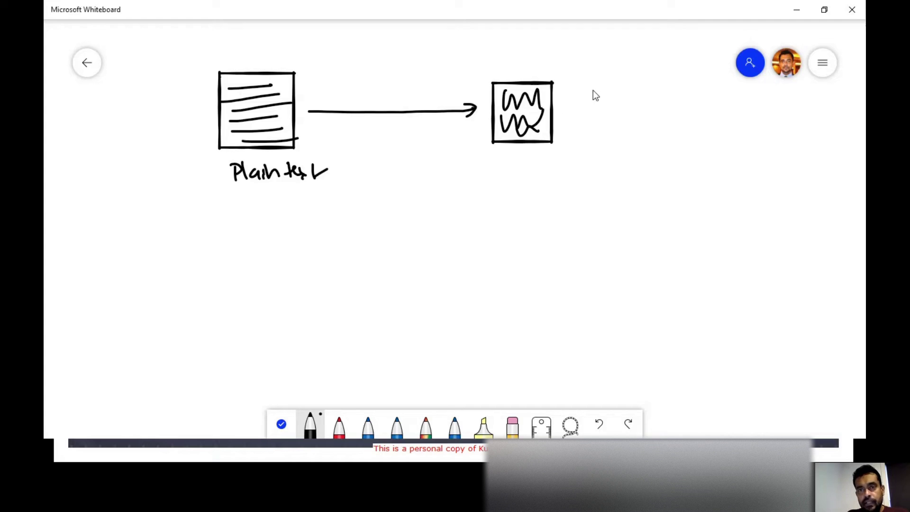
left_click_drag(593, 90, 592, 127)
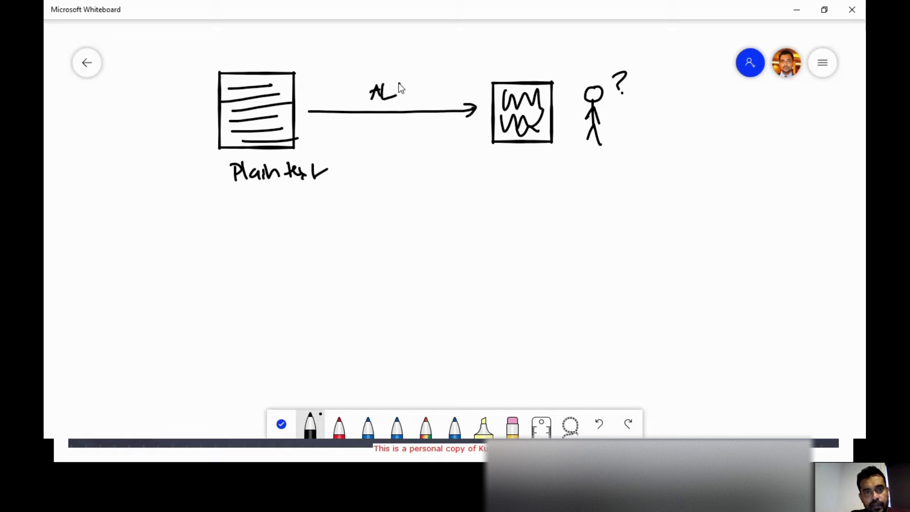
- Label the arrow ALG with a circled K, add a curved arrow over the top, and tick ALG
mouse_move(405, 86)
left_mouse_down()
mouse_move(391, 139)
mouse_move(412, 125)
mouse_move(425, 138)
mouse_move(439, 120)
left_mouse_up()
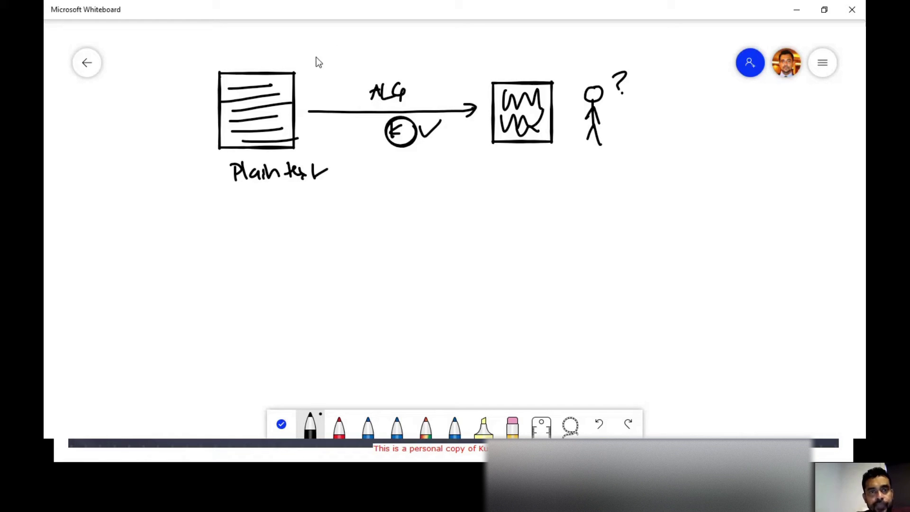
mouse_move(361, 42)
left_mouse_down()
mouse_move(472, 76)
mouse_move(461, 76)
left_mouse_up()
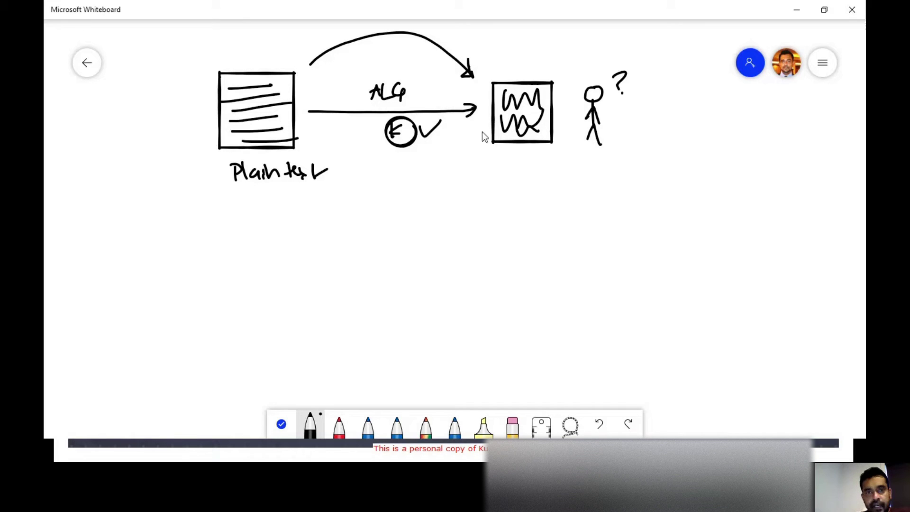
left_click_drag(431, 83, 436, 75)
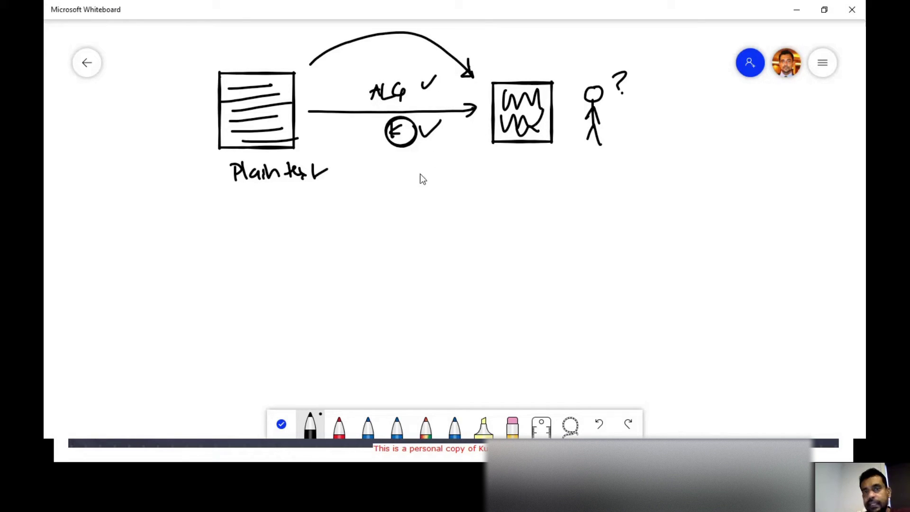
- In red, draw a curved arrow back to Plaintext and label the right box 'Cypher text'
left_click(339, 425)
mouse_move(513, 166)
left_mouse_down()
mouse_move(404, 239)
mouse_move(310, 207)
left_mouse_up()
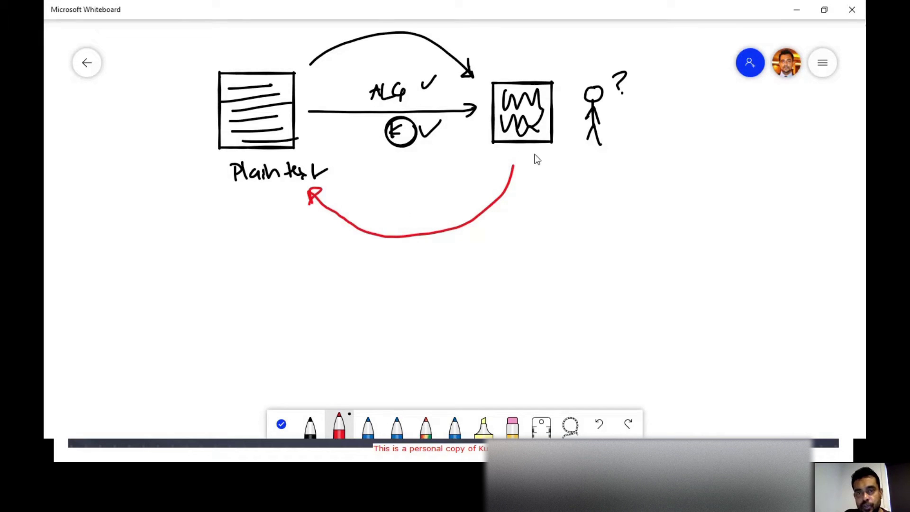
left_click_drag(540, 153, 549, 163)
left_click_drag(549, 153, 552, 186)
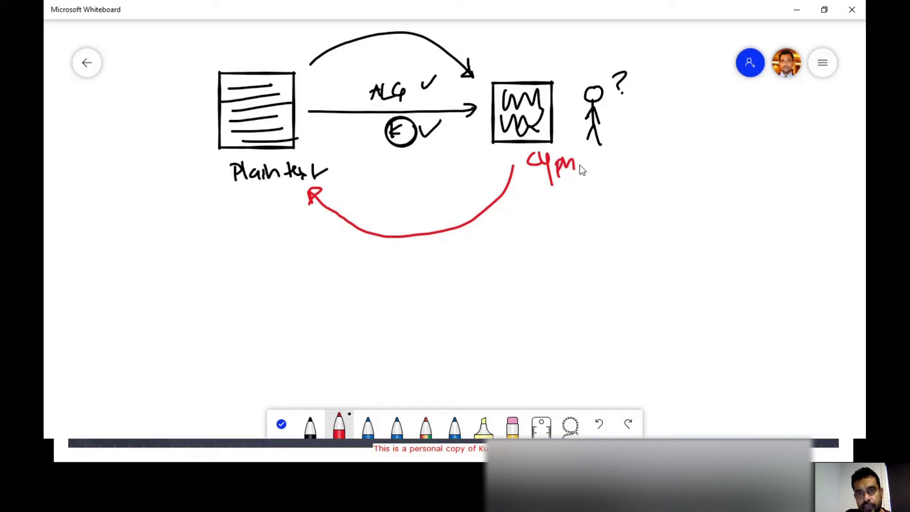
left_click_drag(595, 190, 600, 194)
left_click_drag(604, 187, 609, 191)
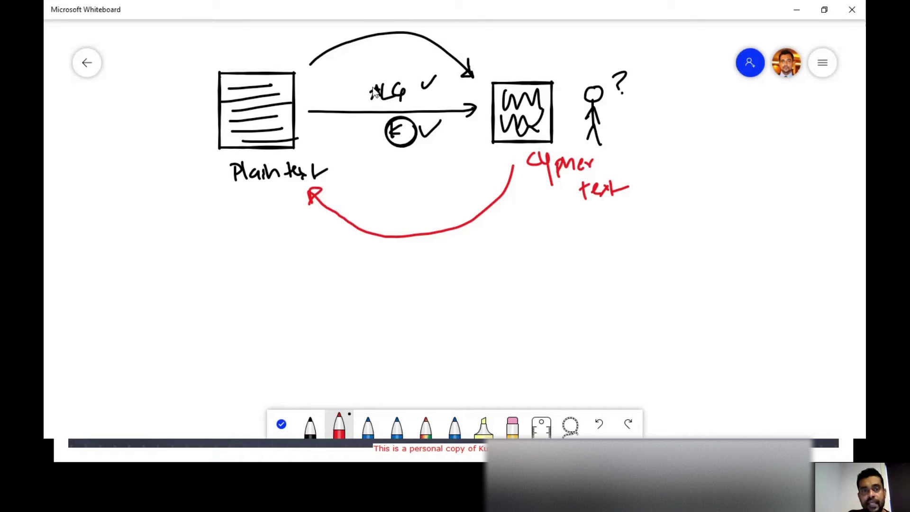
- Add red ticks beside the ALG label and the K key
left_click_drag(362, 101, 379, 89)
left_click_drag(366, 133, 389, 134)
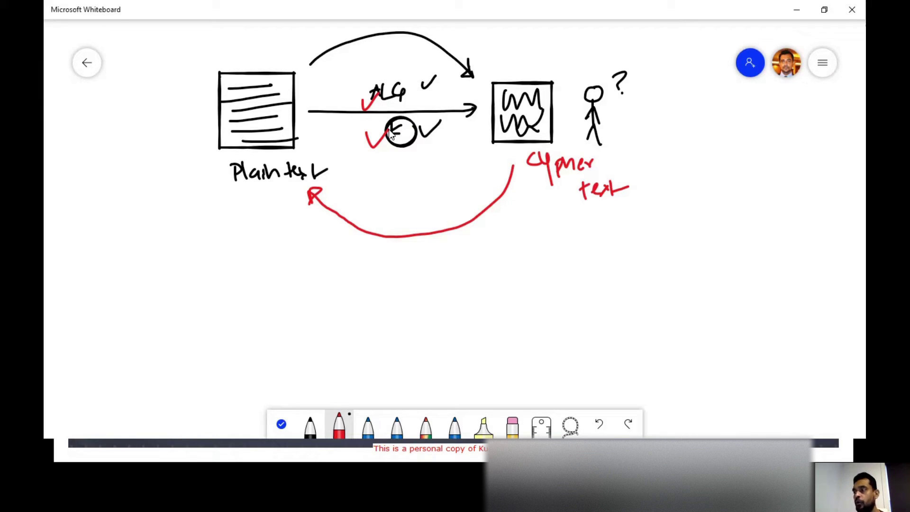
key("alt+Tab")
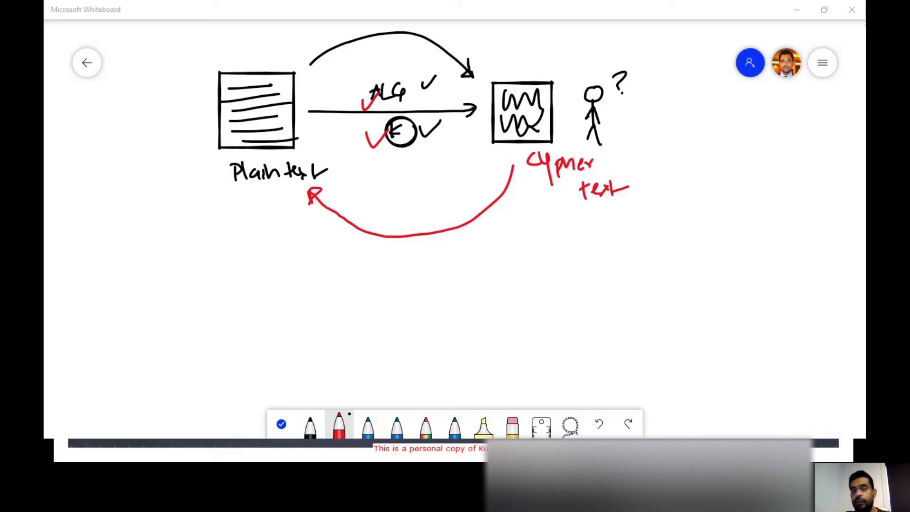
- Append ' - Single key enc / Private key enc' to the Symmetric encryption line
left_click(279, 90)
type("- ")
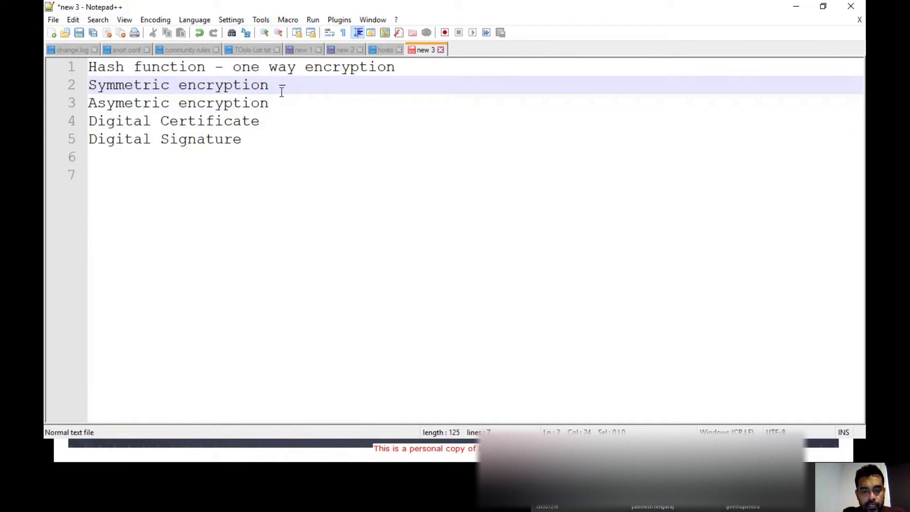
type("Single ke")
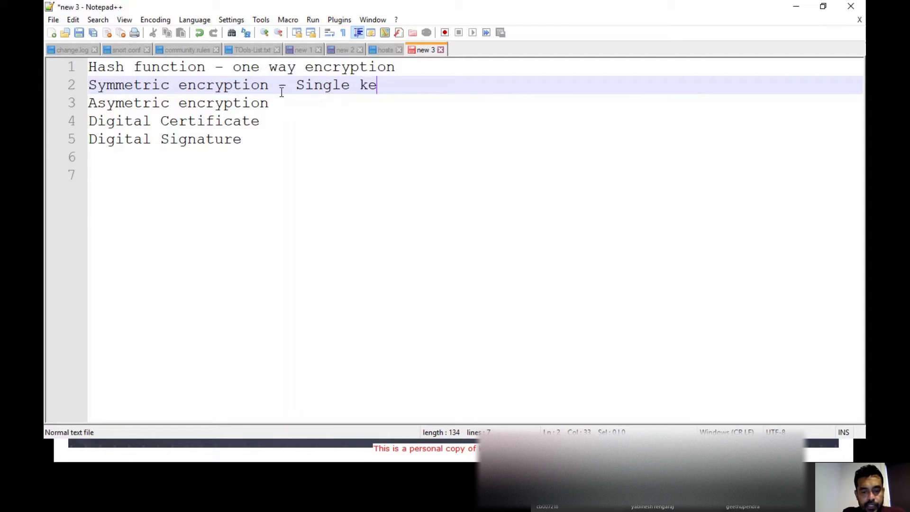
type("y enc")
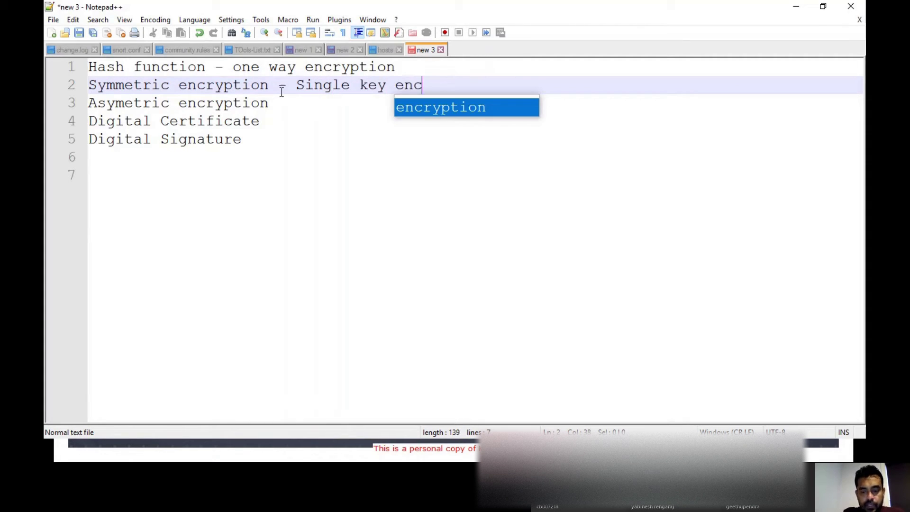
type(" / Pri")
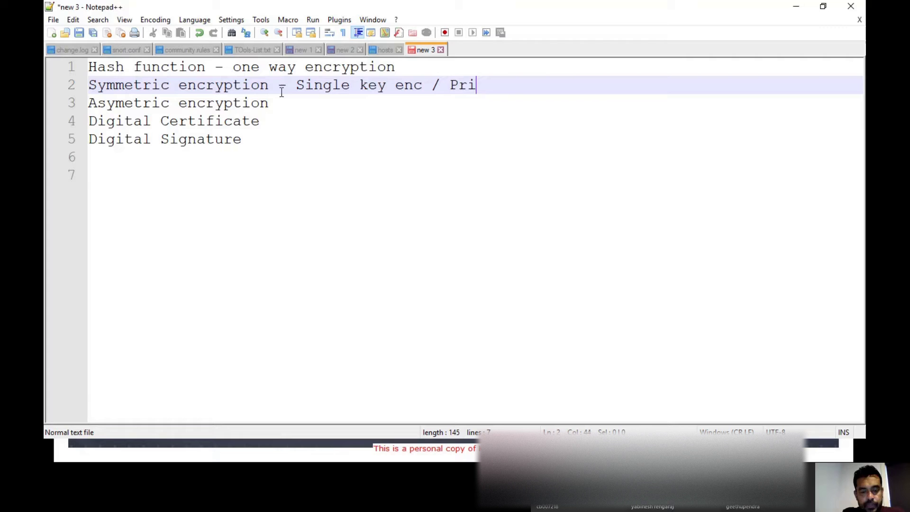
type("vate key enc")
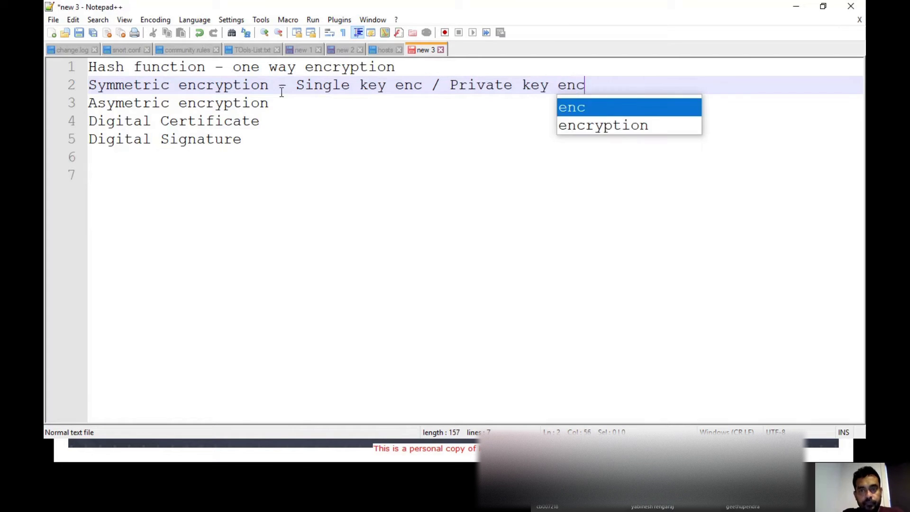
key("Escape")
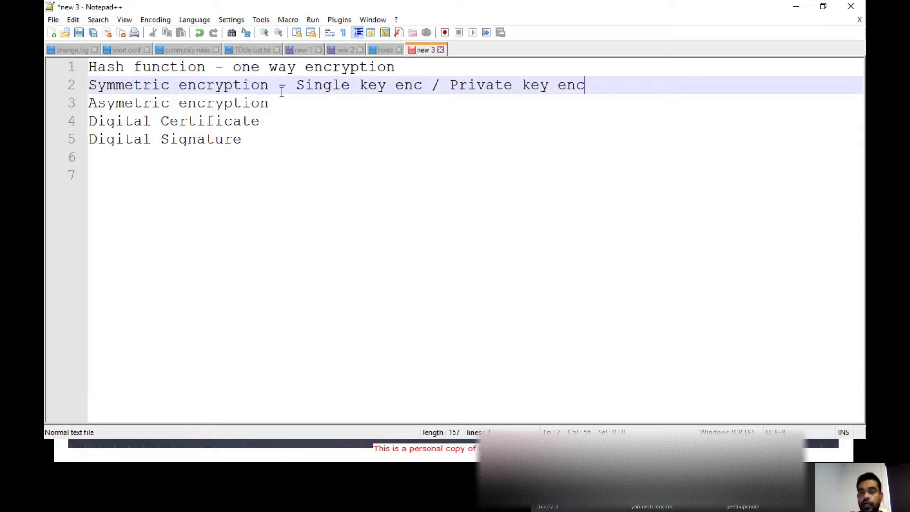
- On the whiteboard, write DES and AES in red under the key, listing key sizes 192 and 256
key("alt+Tab")
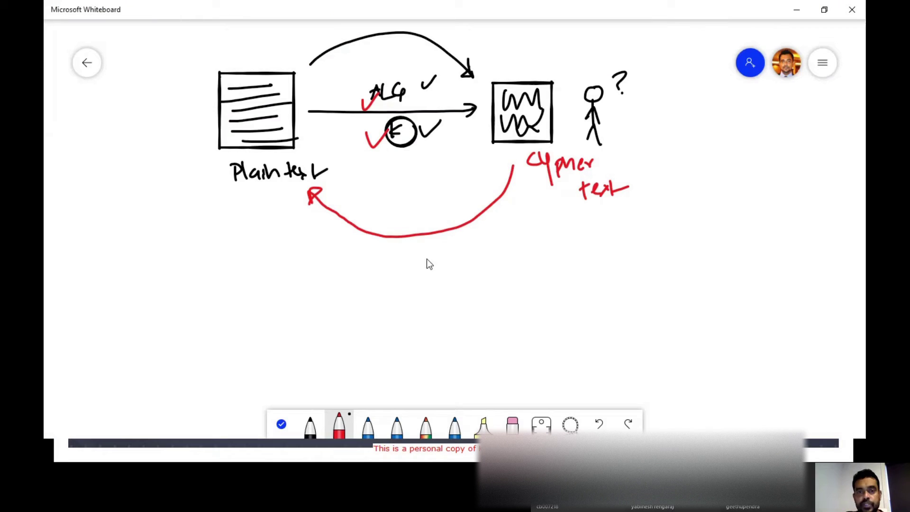
left_click(419, 275)
left_click(489, 247)
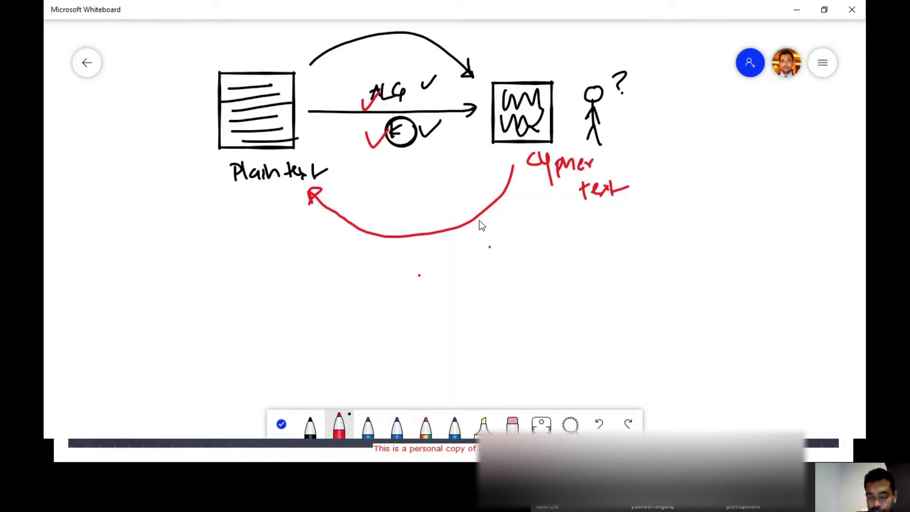
mouse_move(385, 160)
left_mouse_down()
mouse_move(387, 178)
mouse_move(410, 160)
left_mouse_up()
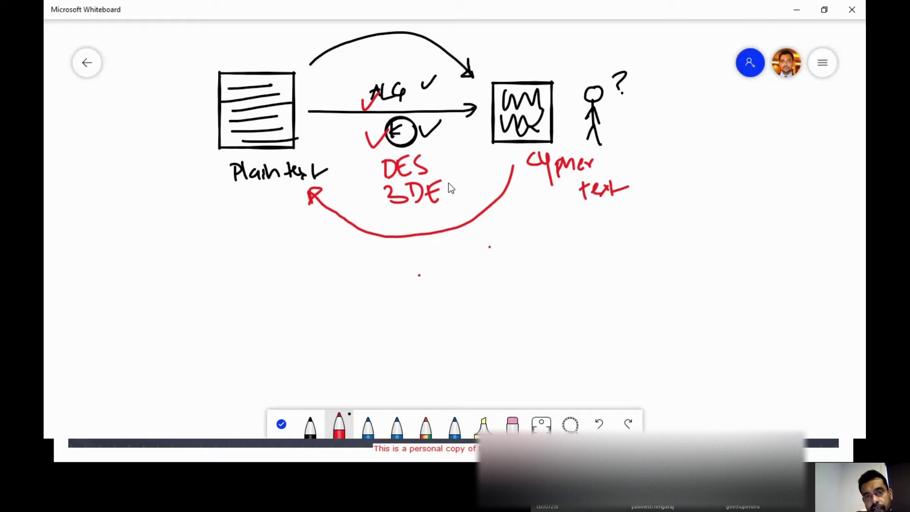
left_click_drag(391, 227, 416, 223)
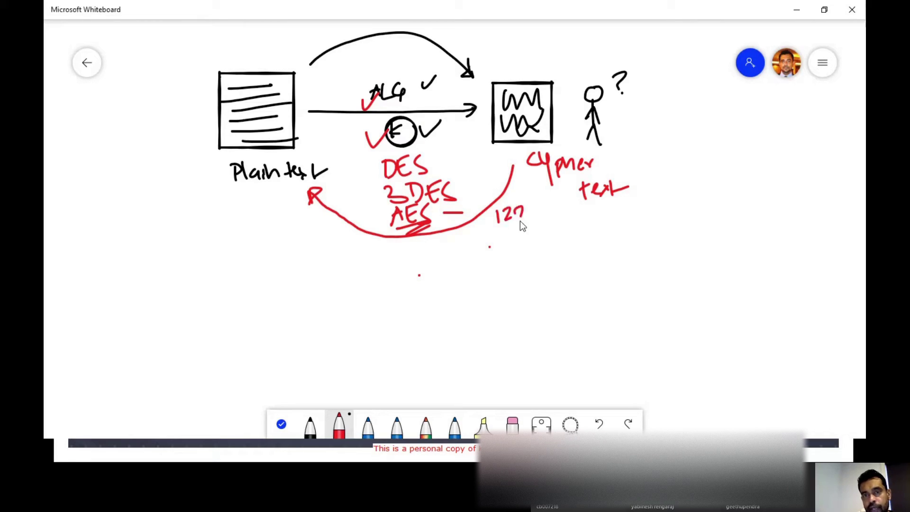
mouse_move(520, 229)
left_mouse_down()
mouse_move(533, 243)
mouse_move(497, 266)
mouse_move(528, 275)
left_mouse_up()
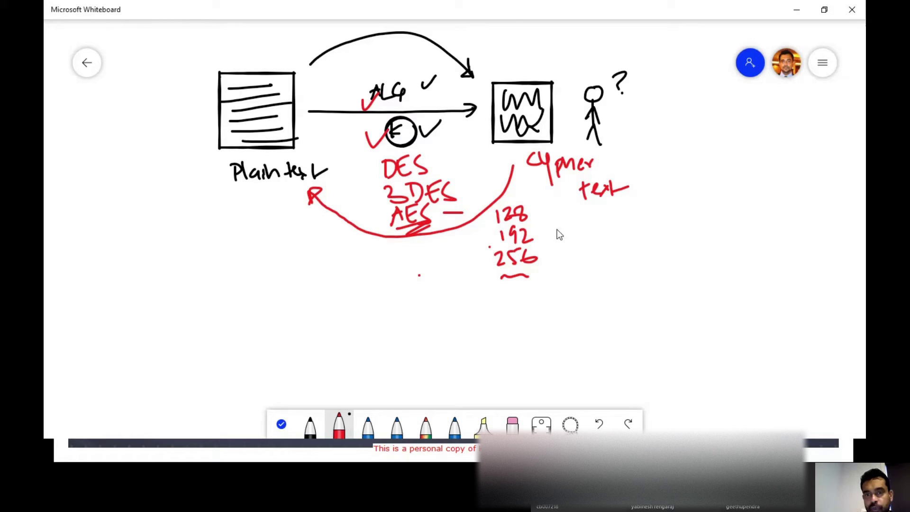
- Draw a long red box of binary digits, bracing its first block as 64 bit with a divider tick
mouse_move(553, 218)
left_mouse_down()
mouse_move(690, 217)
mouse_move(810, 229)
mouse_move(581, 258)
mouse_move(562, 233)
mouse_move(569, 240)
left_mouse_up()
left_click_drag(575, 228, 598, 236)
left_click_drag(606, 226, 613, 234)
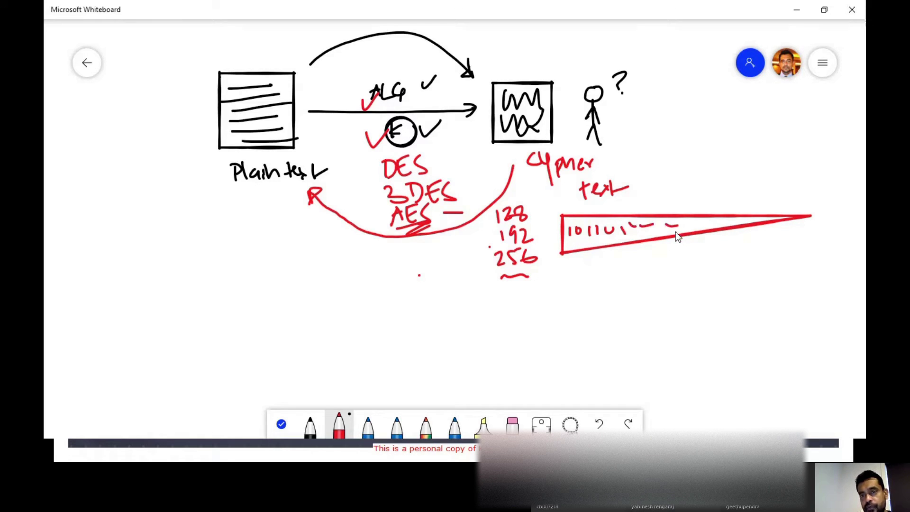
left_click_drag(622, 269, 704, 259)
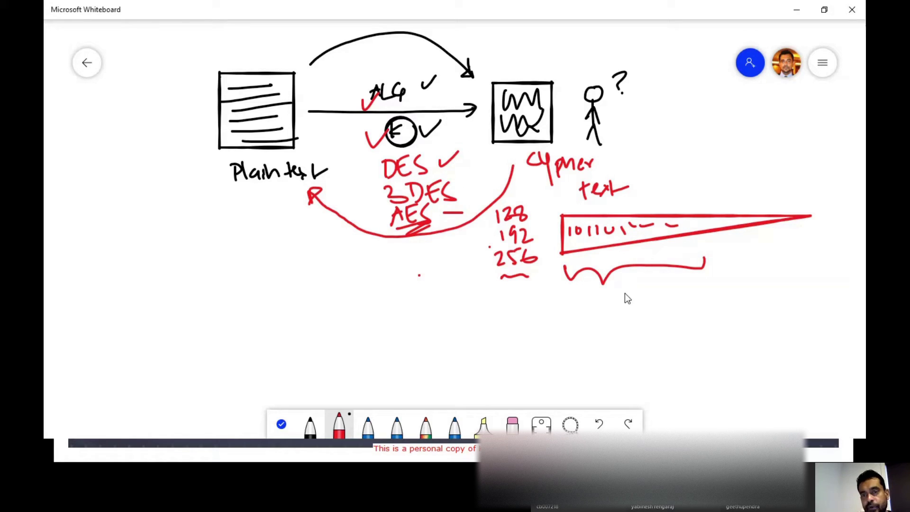
left_click_drag(664, 293, 665, 303)
left_click_drag(670, 290, 670, 303)
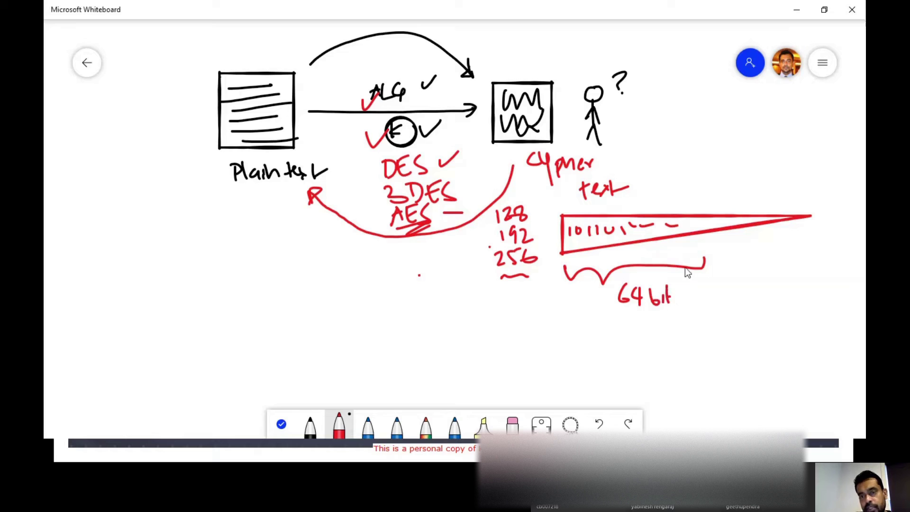
left_click_drag(703, 206, 704, 212)
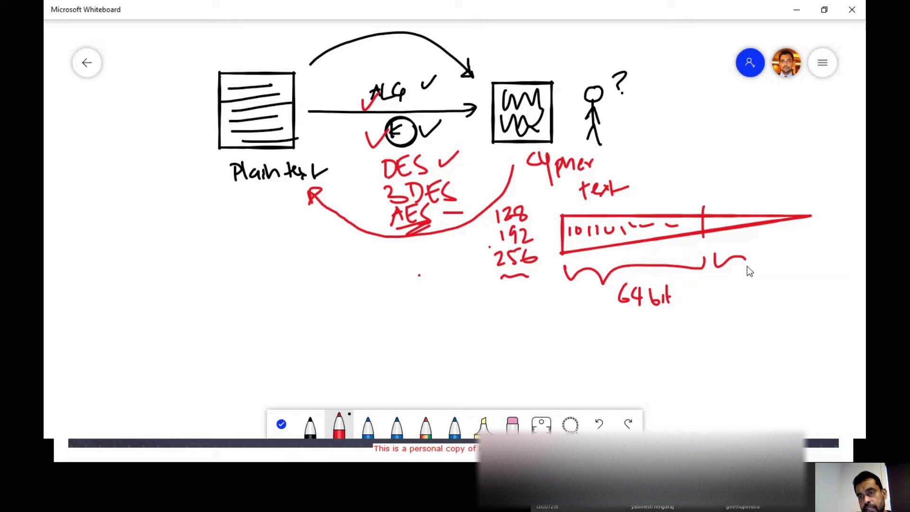
left_click_drag(748, 271, 821, 262)
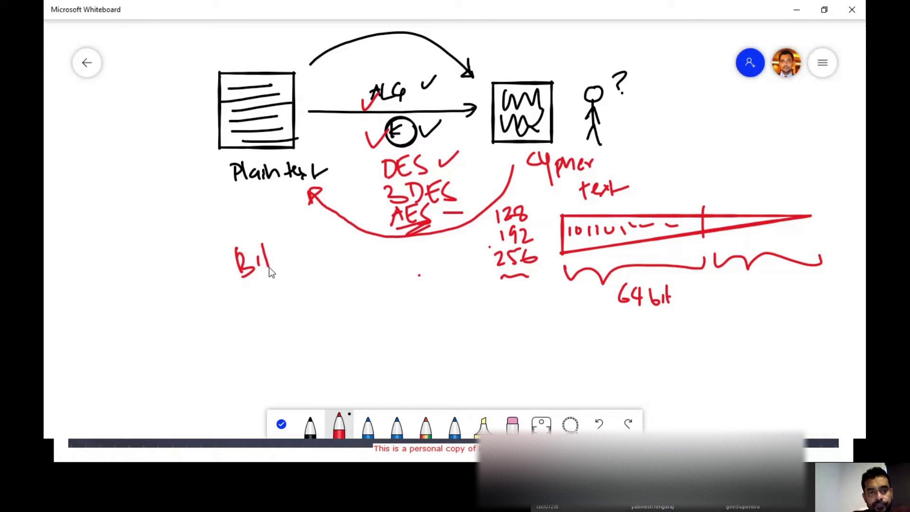
- Write 'Bit locker' in red below Plaintext, repeat it on a second line, and underline it
left_click_drag(262, 264, 277, 255)
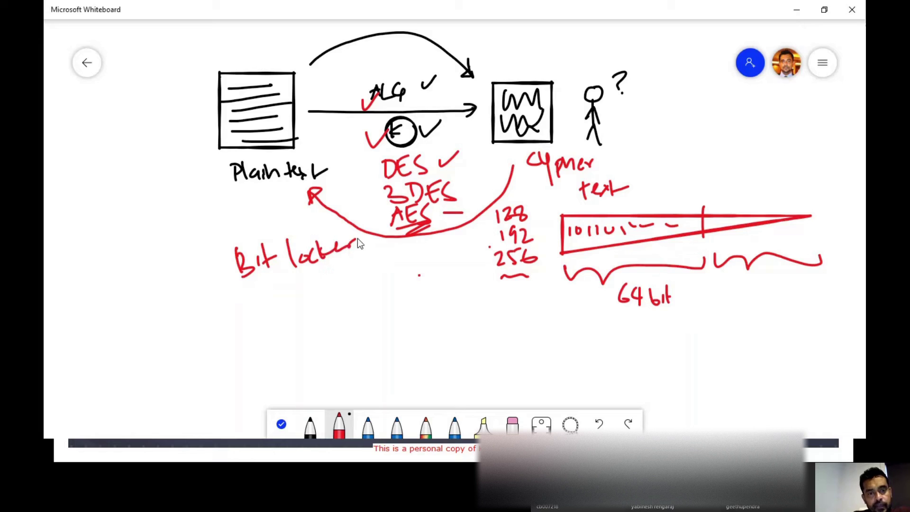
mouse_move(251, 302)
left_mouse_down()
mouse_move(274, 309)
mouse_move(282, 290)
left_mouse_up()
left_click_drag(272, 298, 342, 287)
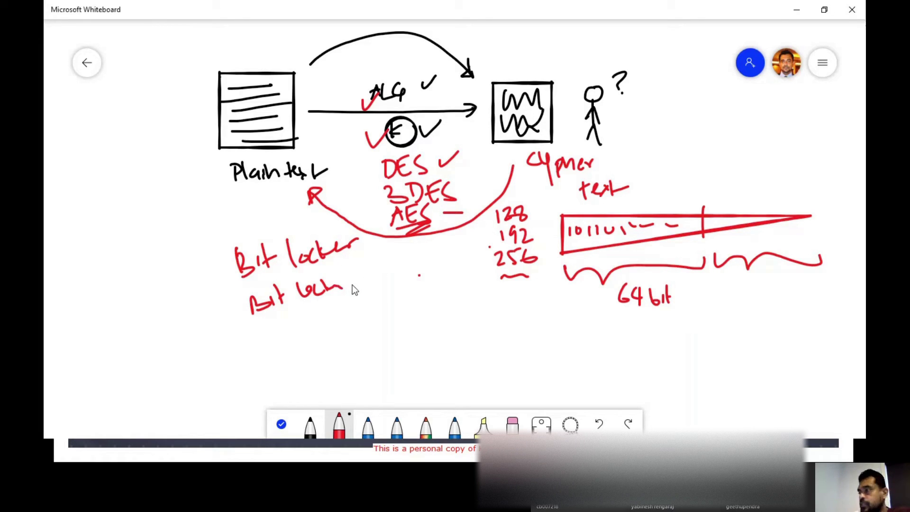
left_click_drag(386, 266, 384, 272)
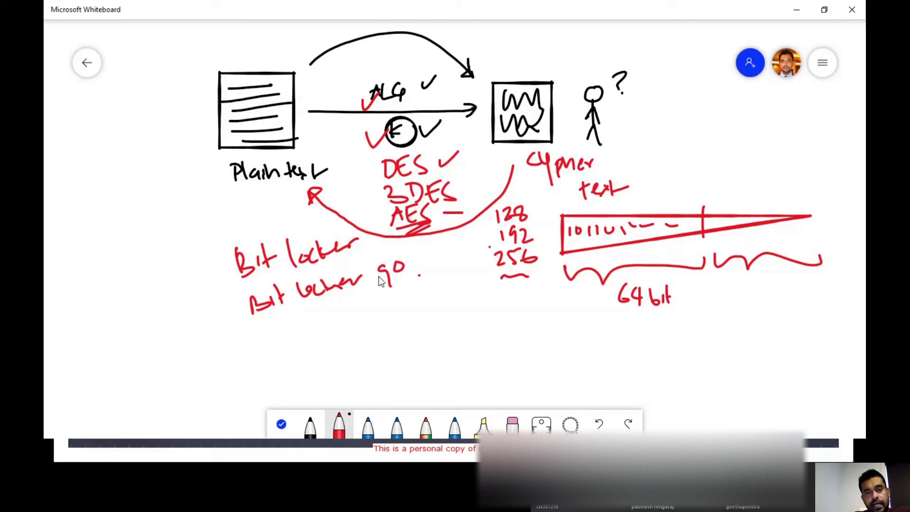
left_click_drag(327, 320, 351, 311)
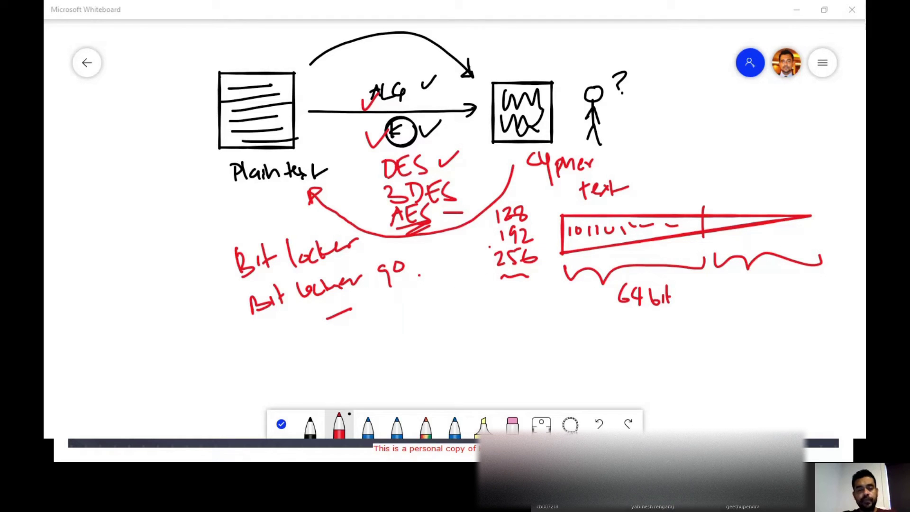
- Launch VeraCrypt from Windows search with 'vera' and move its window to the top-left
key("super")
type("vera")
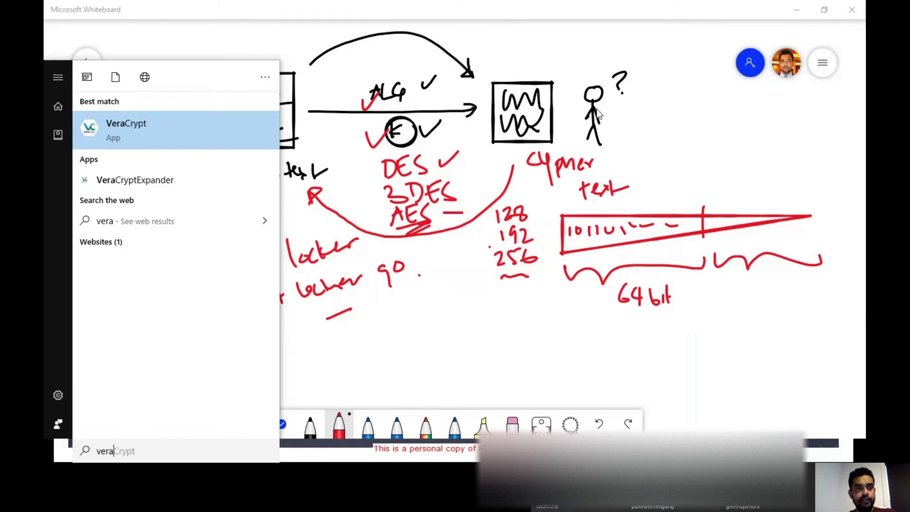
left_click(98, 132)
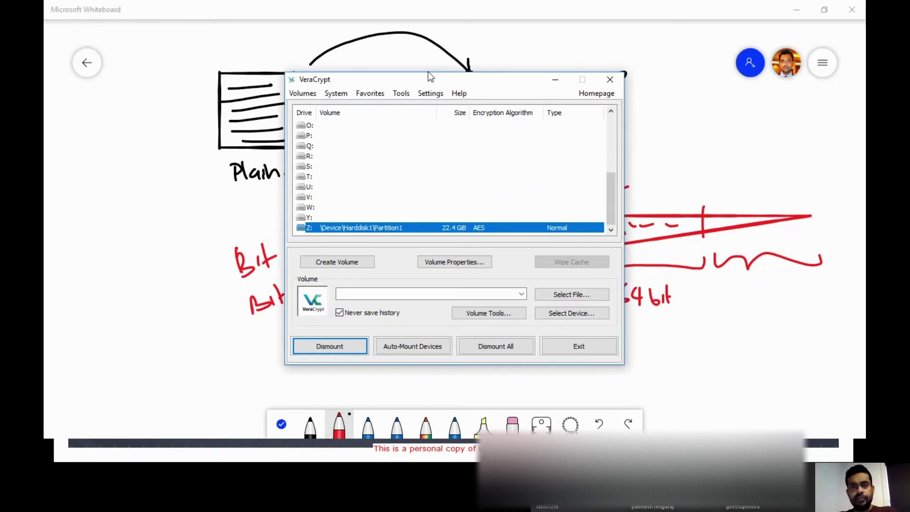
mouse_move(427, 81)
left_mouse_down()
mouse_move(292, 76)
mouse_move(280, 56)
left_mouse_up()
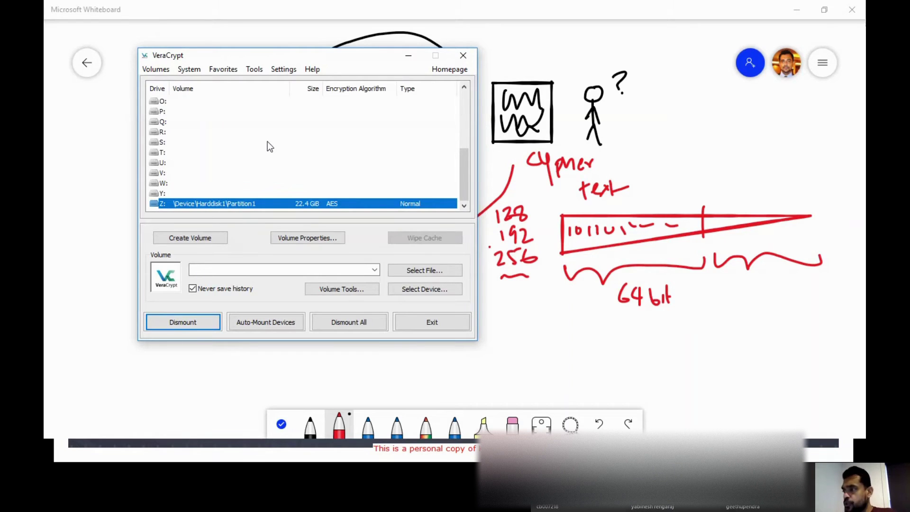
left_click_drag(313, 56, 300, 28)
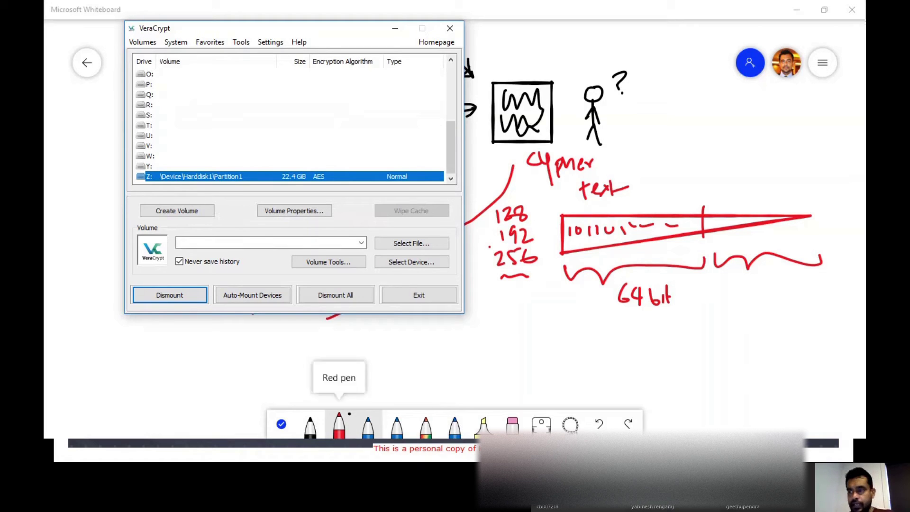
- Bring Disk Management forward, select the RAW 22.36 GB D: volume, then close the window
left_click(339, 424)
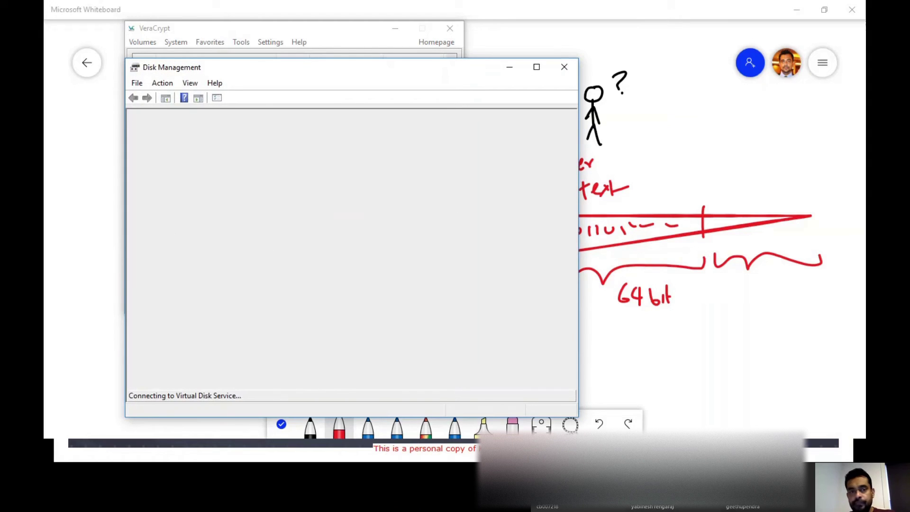
left_click(281, 26)
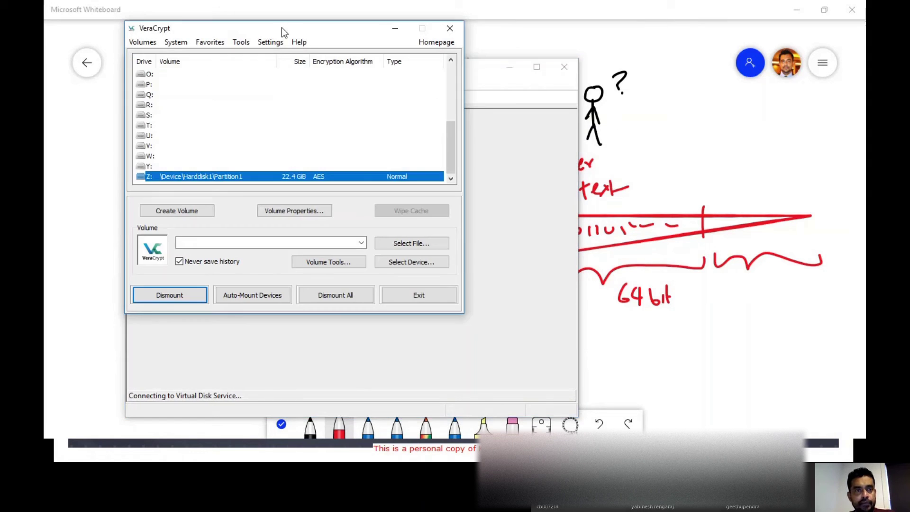
left_click(505, 89)
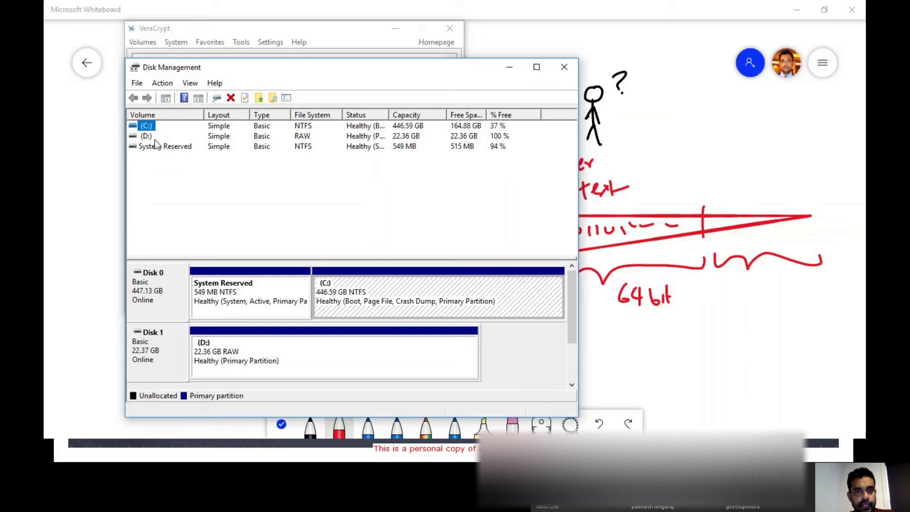
left_click(141, 136)
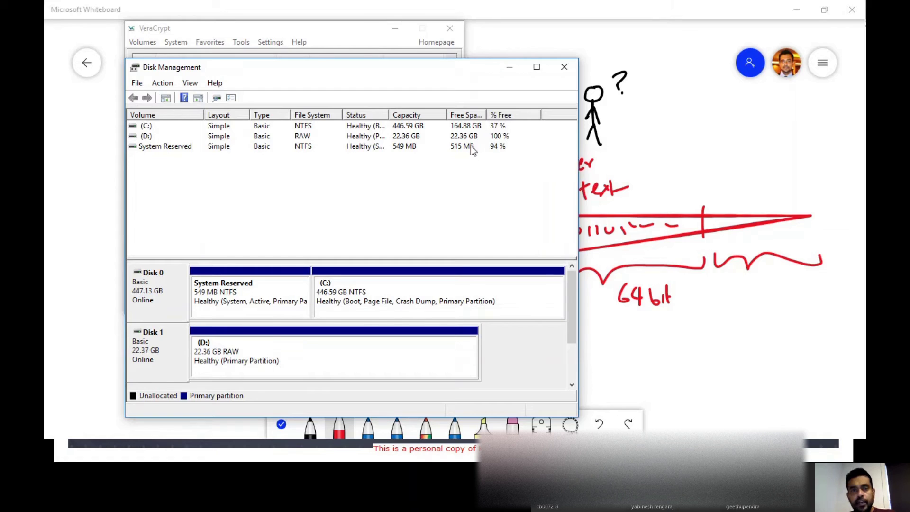
left_click(147, 137)
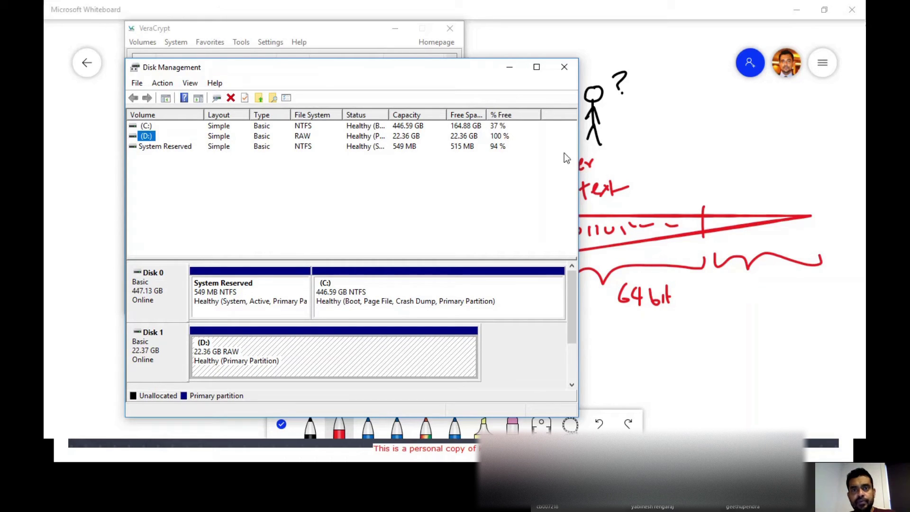
left_click(566, 69)
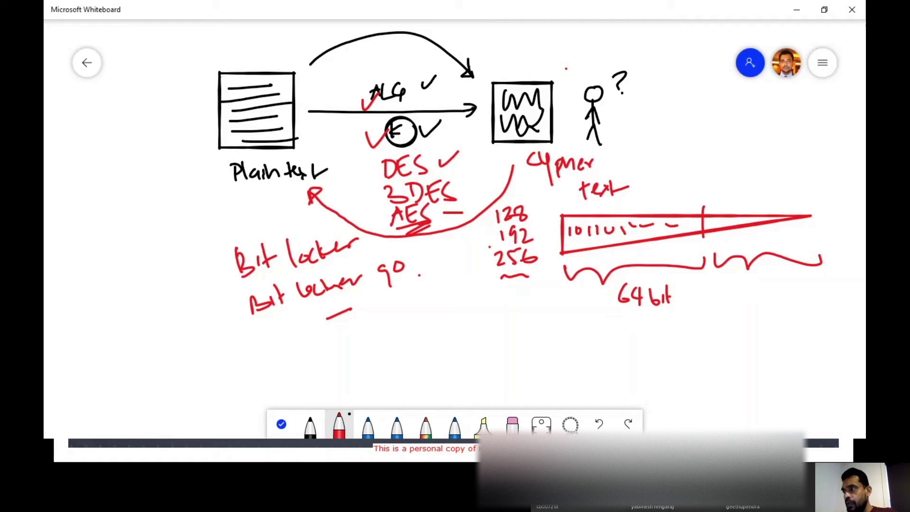
- Open VeraCrypt's Volume Creation Wizard with Create Volume and move the wizard aside
key("alt+Tab")
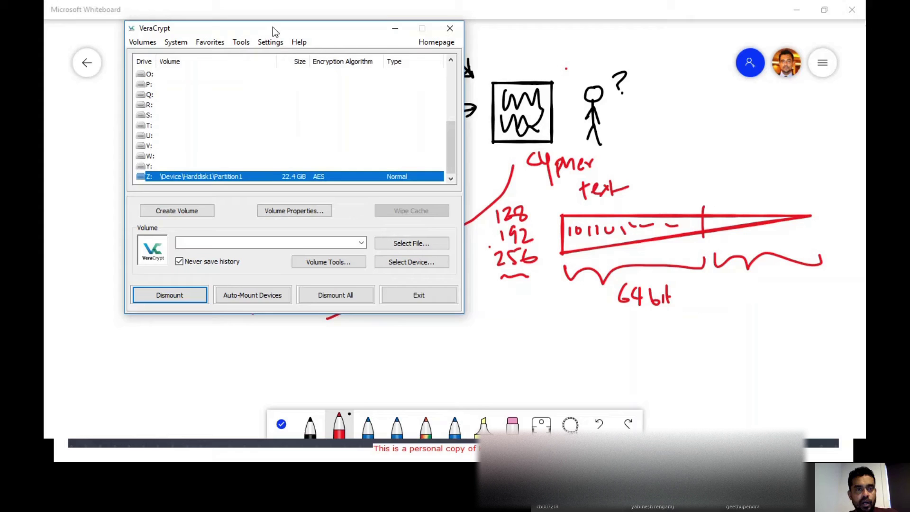
left_click_drag(273, 28, 286, 29)
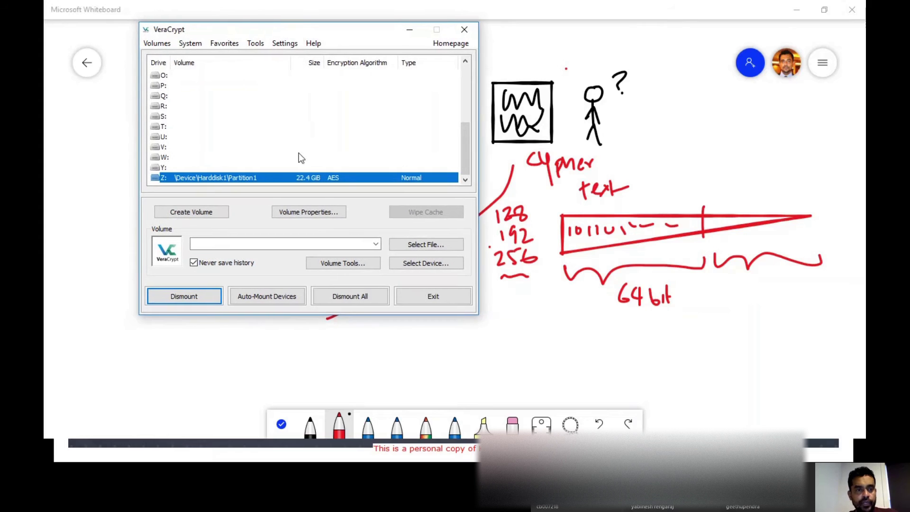
left_click(194, 213)
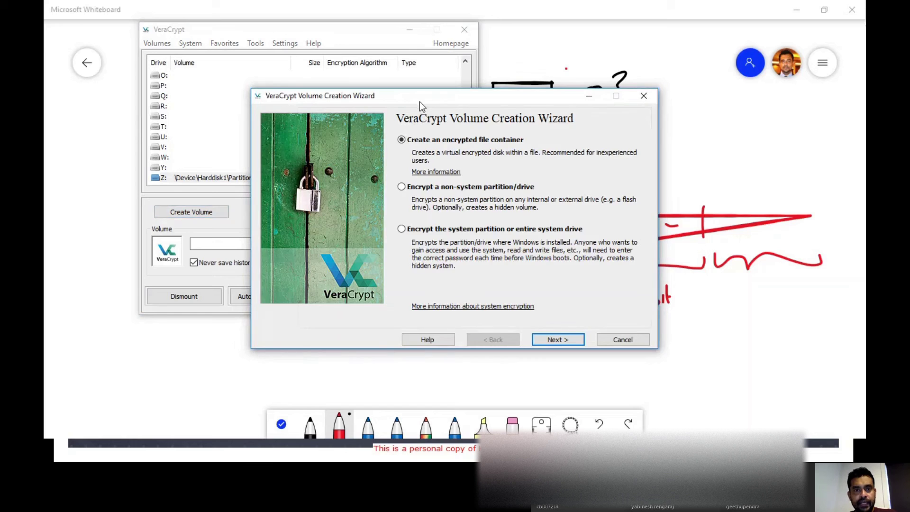
left_click_drag(419, 102, 351, 87)
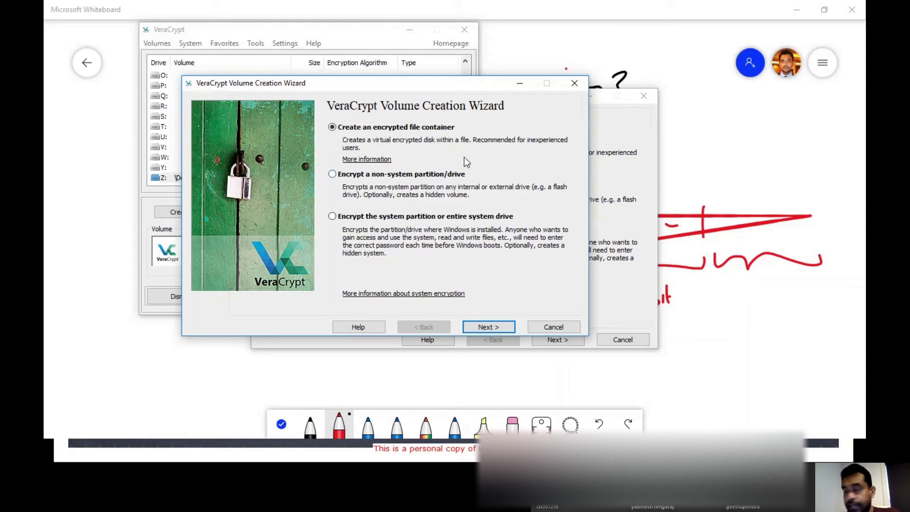
- Advance the wizard past the encrypted file container choice to the volume location page
left_click(502, 331)
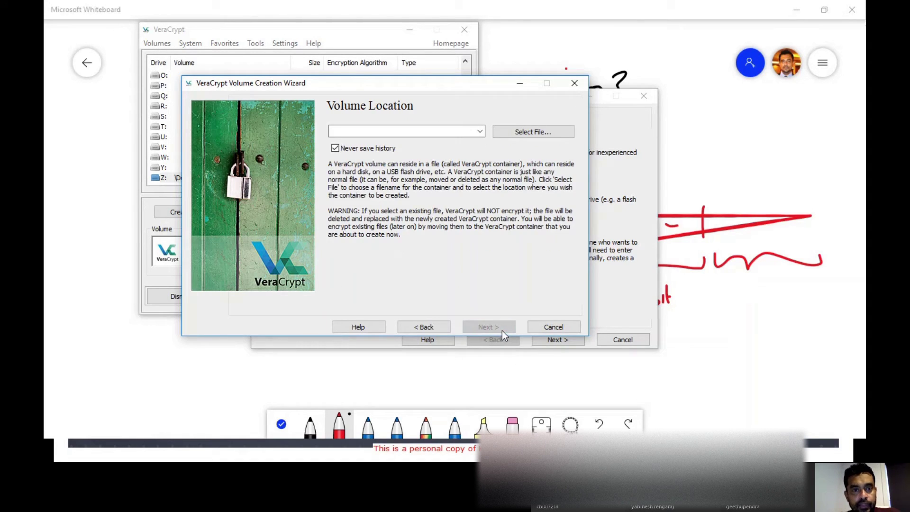
left_click(423, 327)
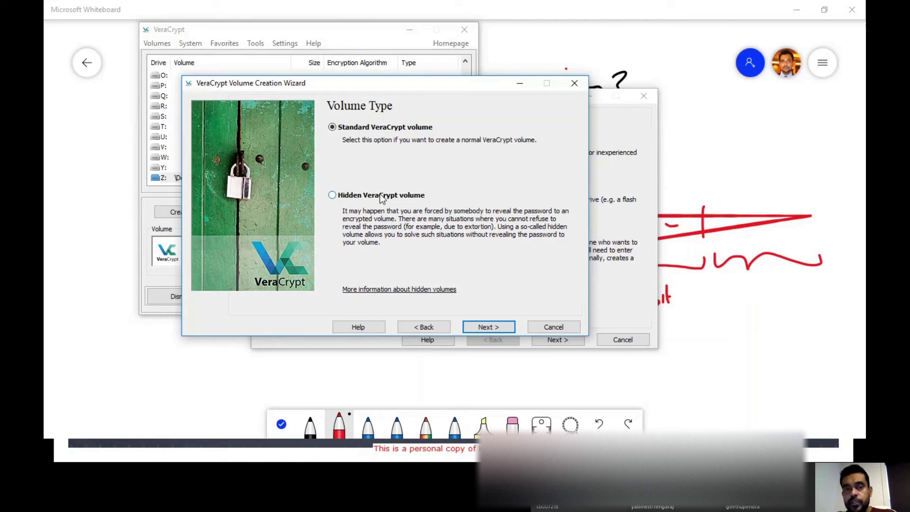
left_click(503, 330)
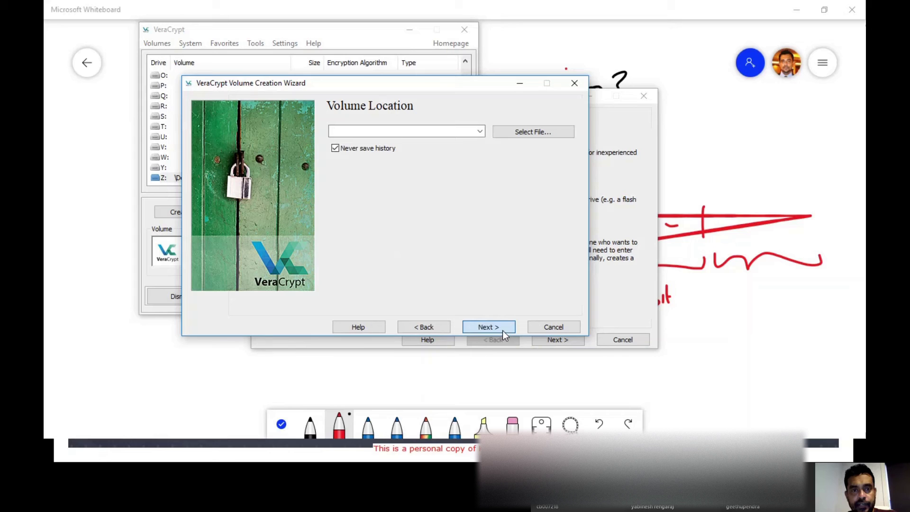
- Set the container file to Demo_Vol on the Desktop and save it
left_click(524, 126)
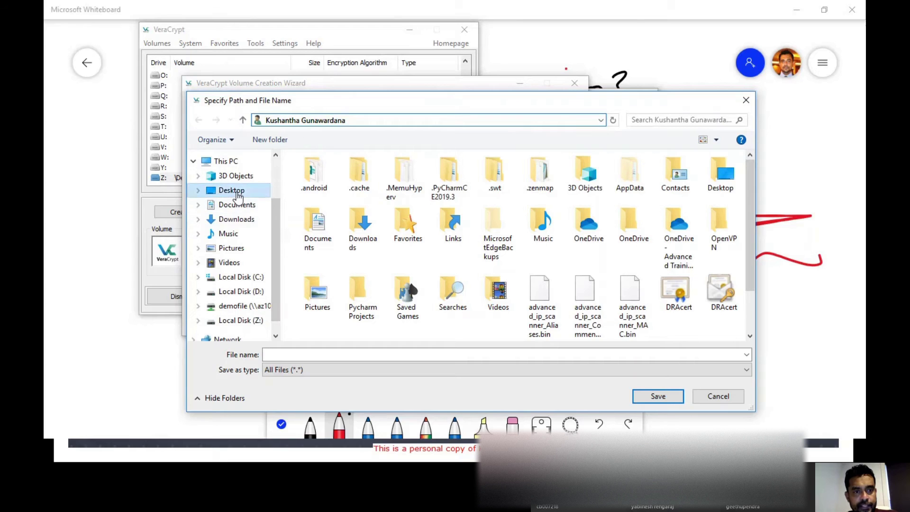
left_click(238, 192)
left_click(304, 354)
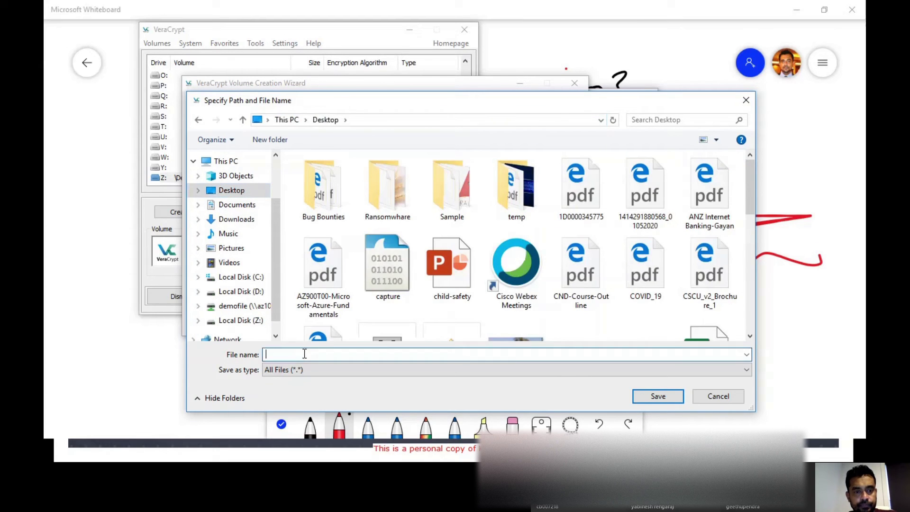
type("Demo")
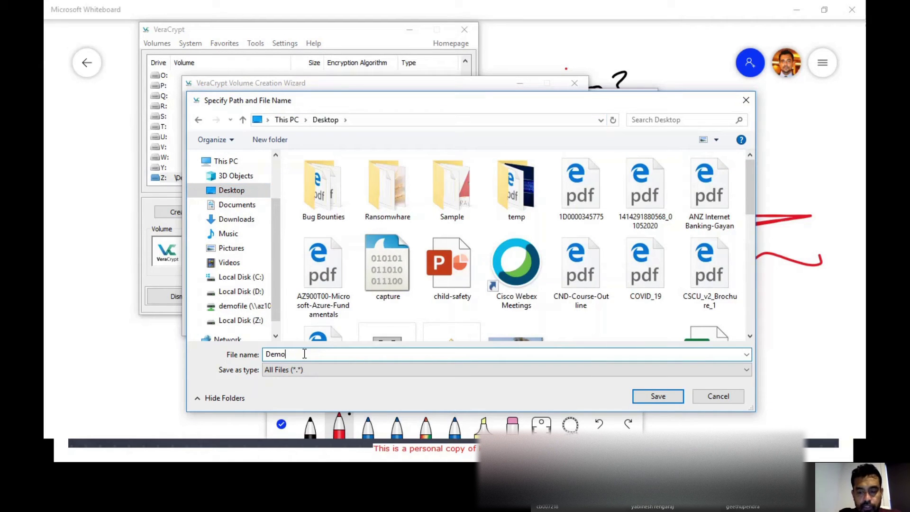
type("_Vol")
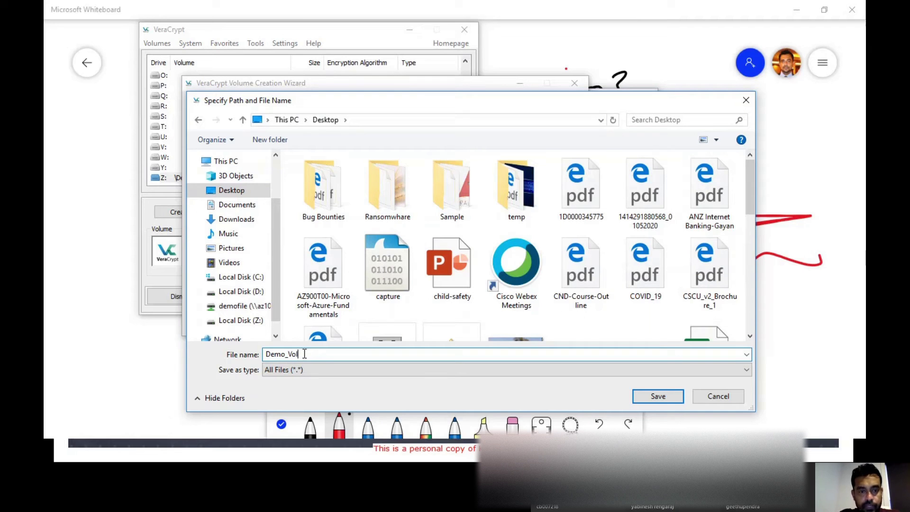
left_click(657, 396)
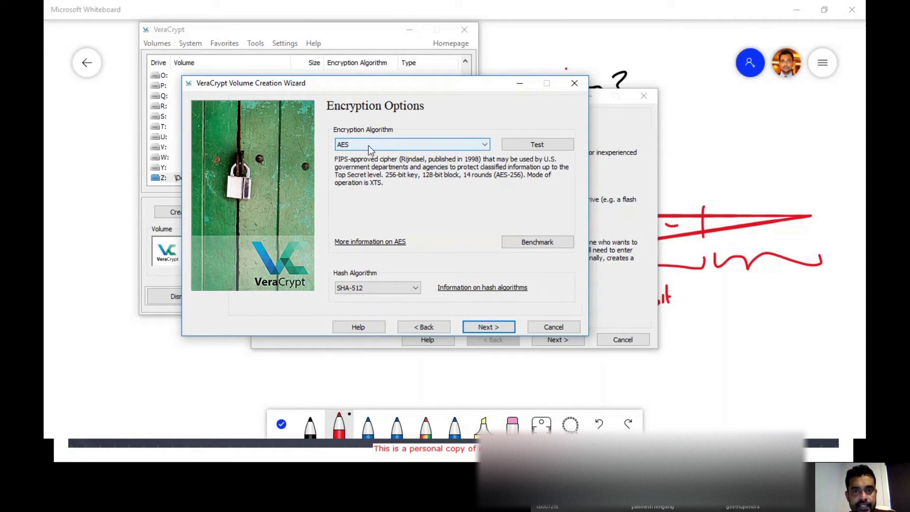
- Keep AES encryption with SHA-512 hashing and make the volume 250 MB
left_click(399, 289)
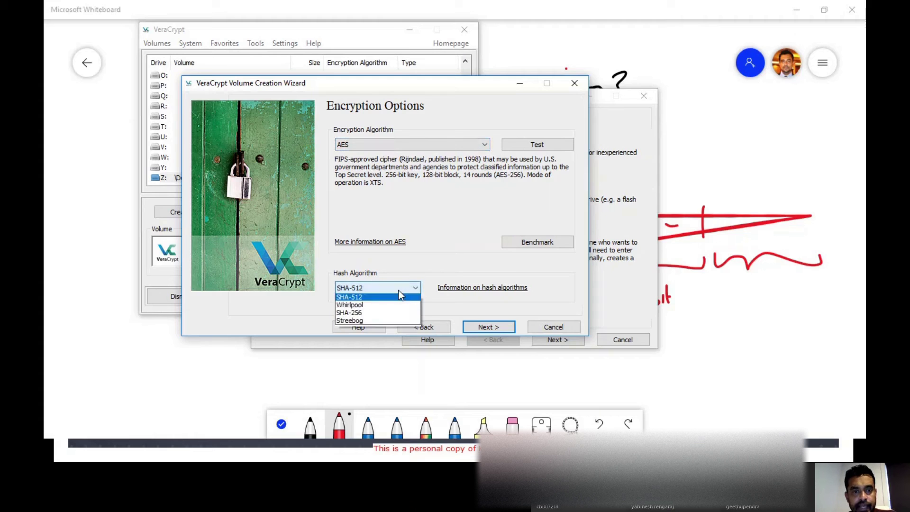
left_click(430, 267)
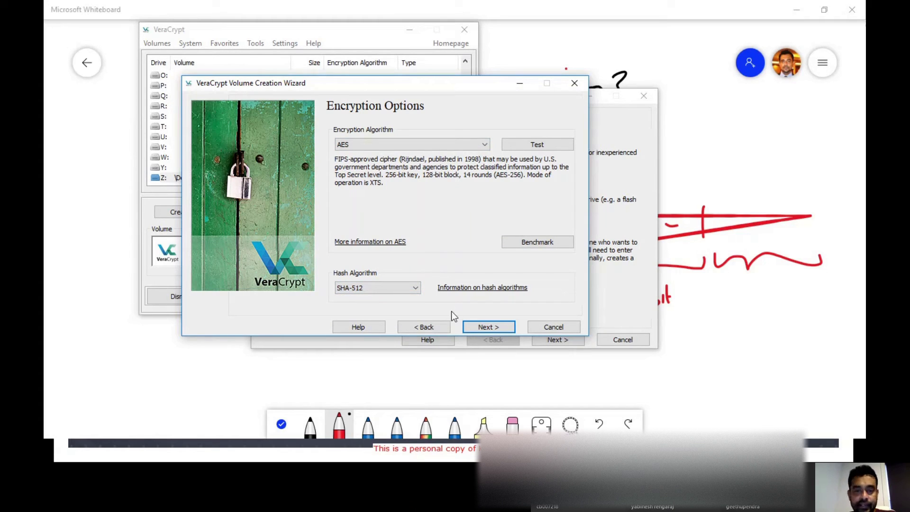
left_click(472, 329)
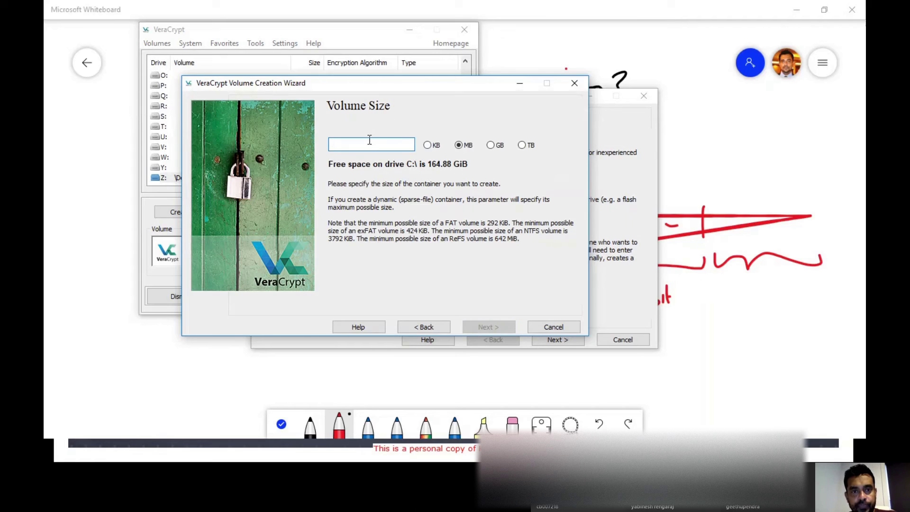
type("250")
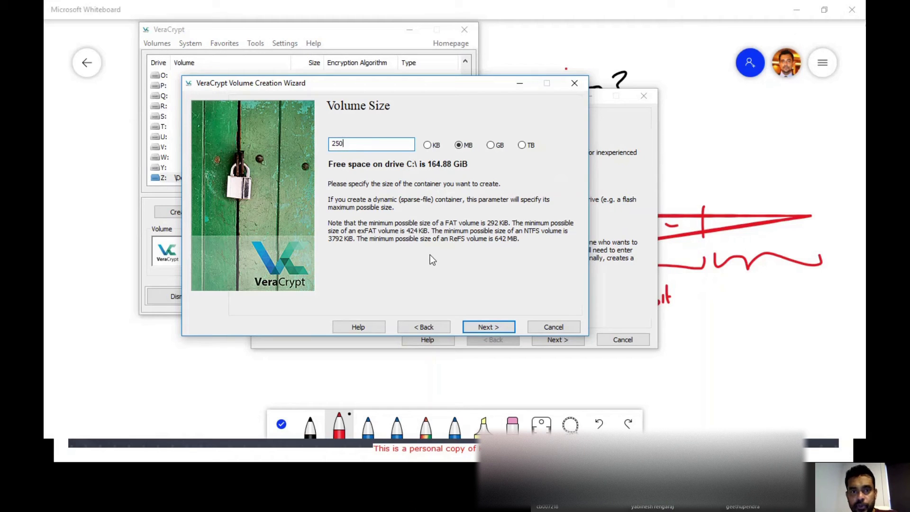
- Set and confirm the volume password, accepting the short-password warning
left_click(493, 331)
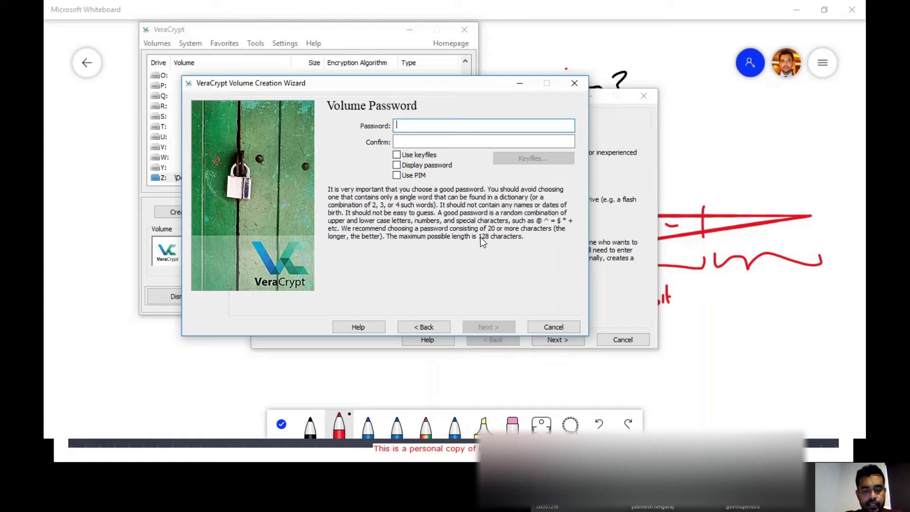
type("1234567")
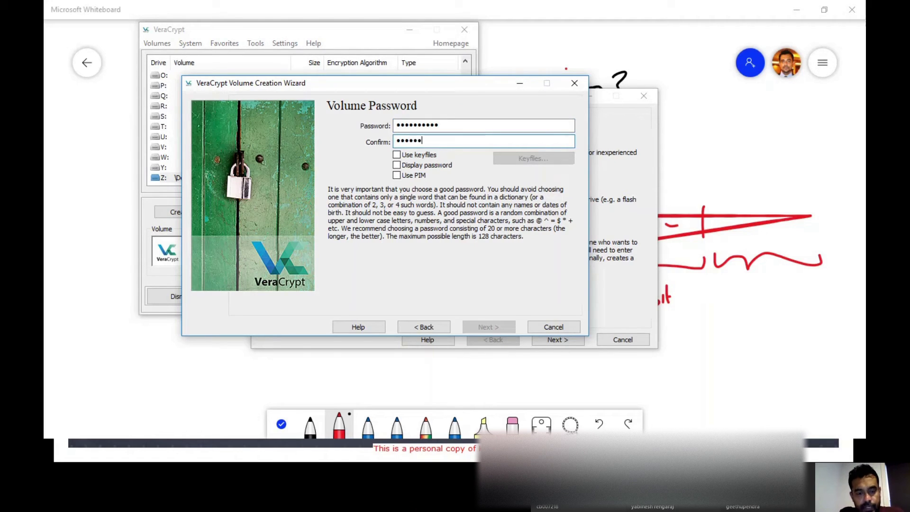
type("0")
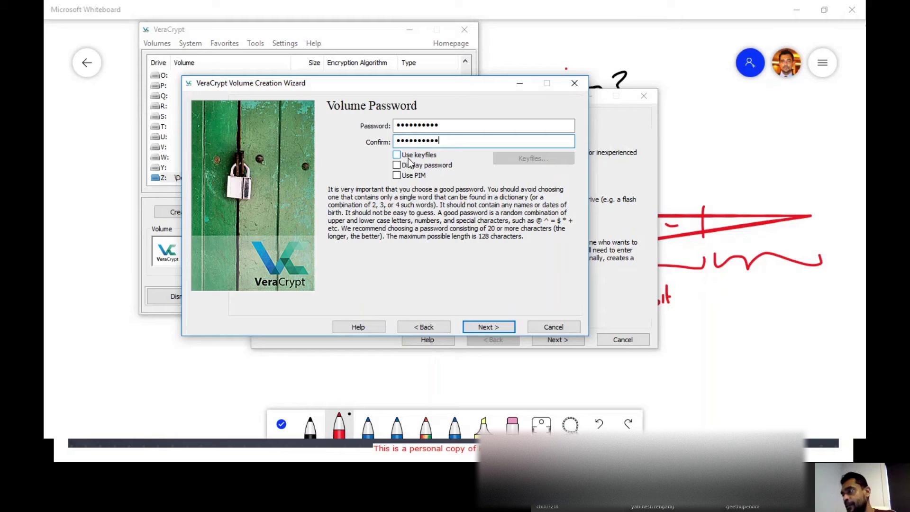
left_click(484, 329)
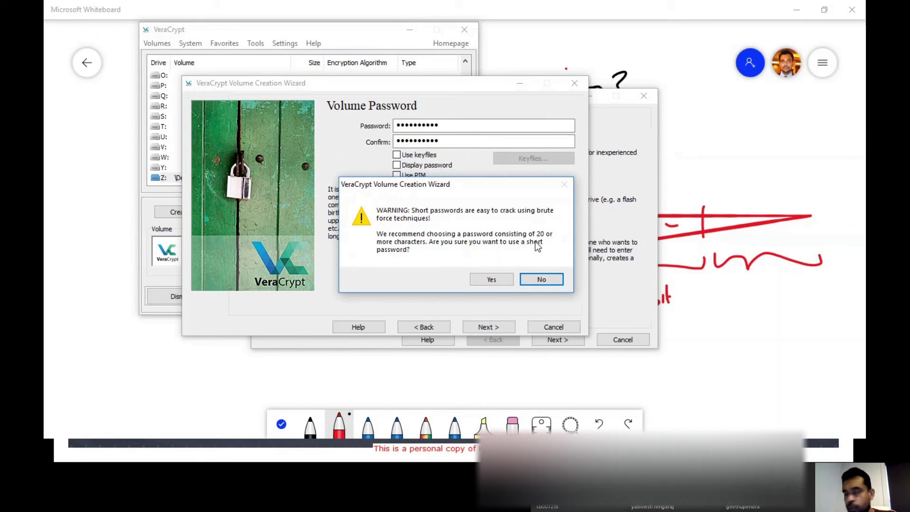
left_click(496, 279)
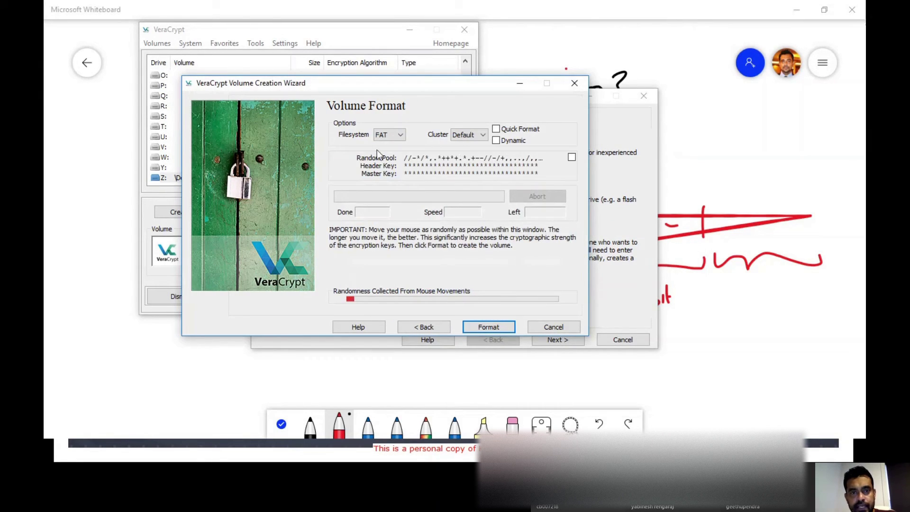
- Choose NTFS as the filesystem and format the Demo_Vol container
left_click(390, 135)
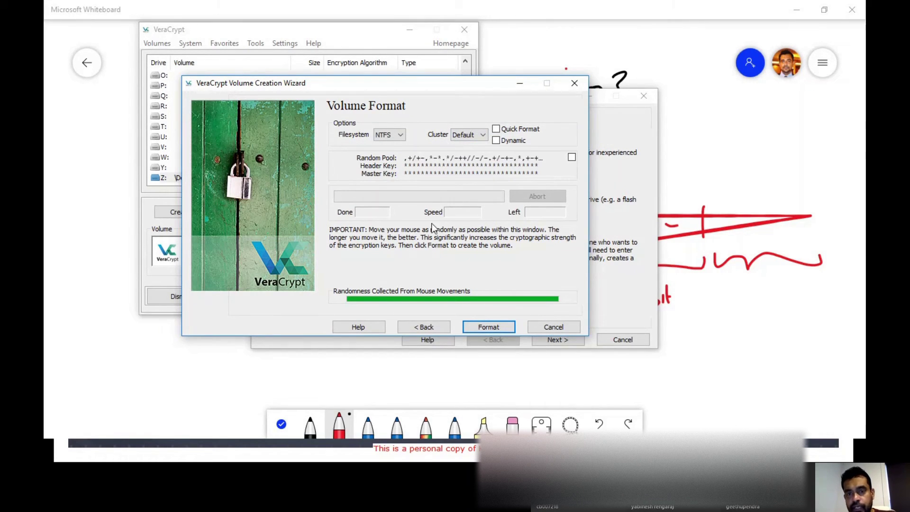
left_click(493, 328)
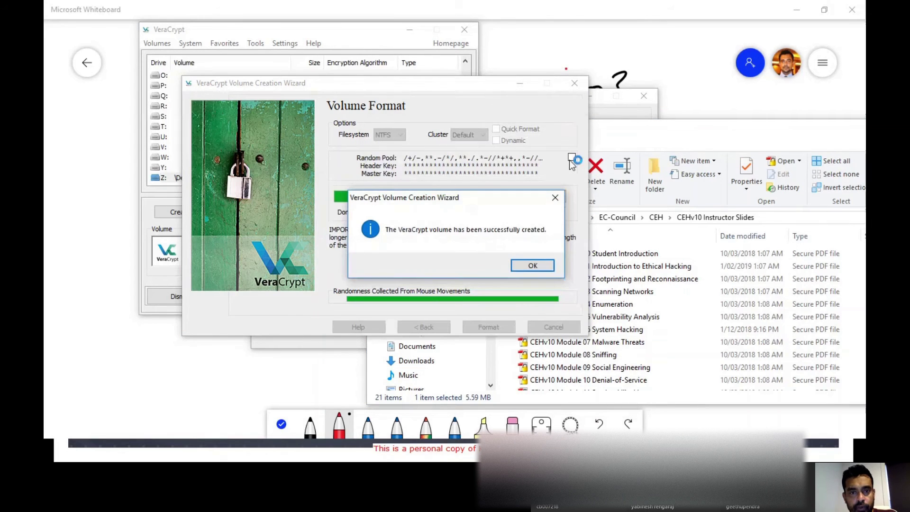
- Dismiss the success message, confirm Demo_Vol on the Desktop is 256,000 KB, then minimise Explorer
left_click(533, 265)
left_click(661, 134)
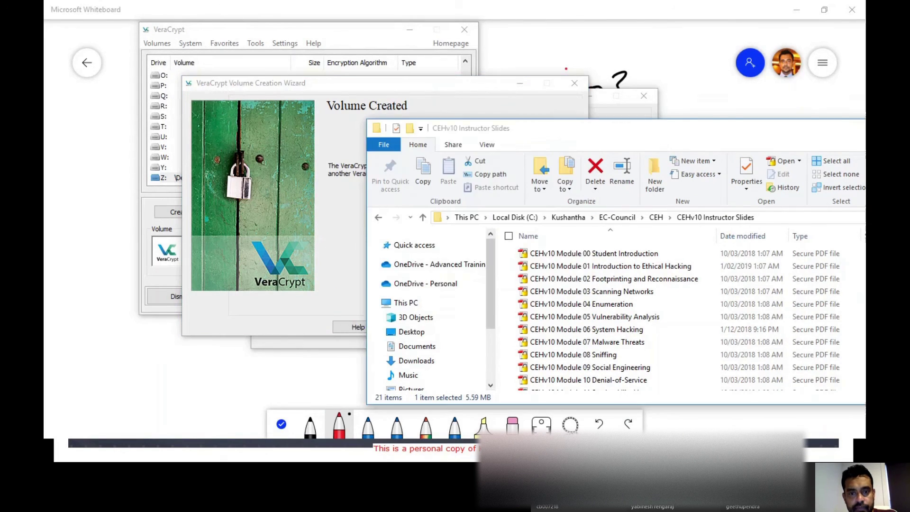
left_click_drag(660, 133, 553, 90)
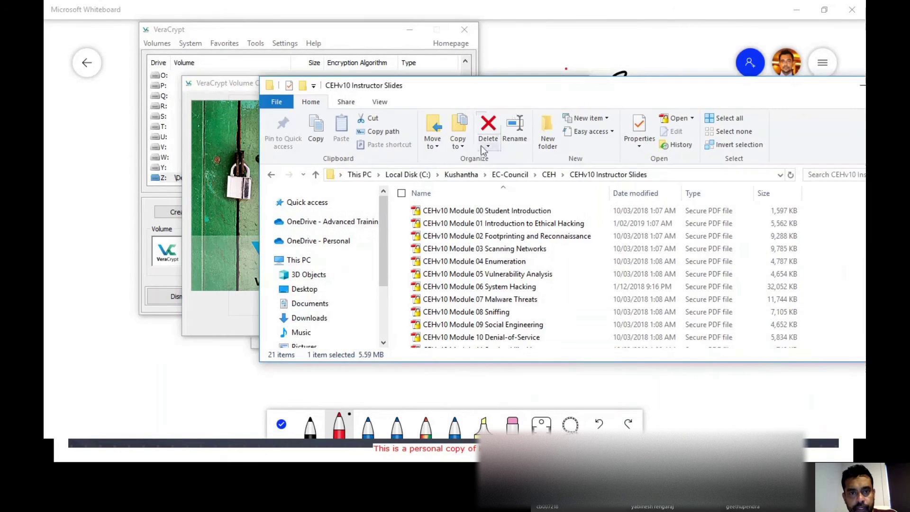
left_click(303, 289)
scroll(516, 277, "down", 1)
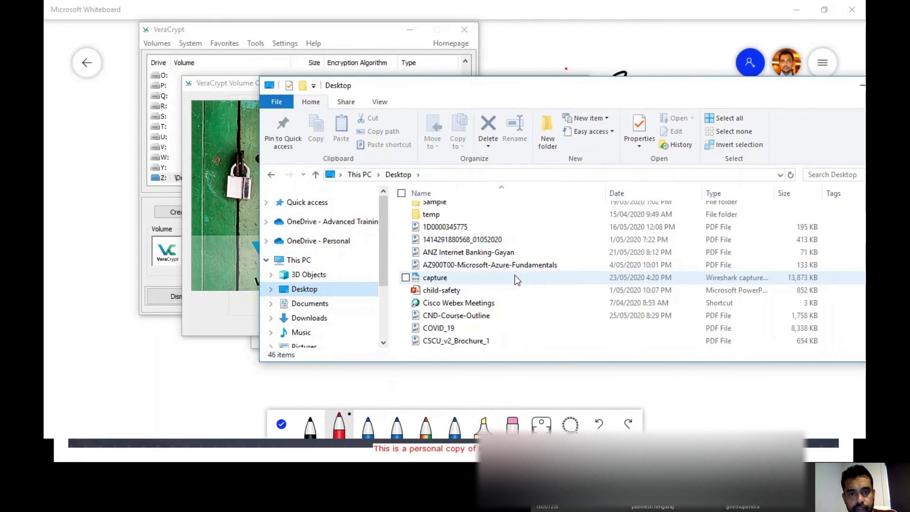
scroll(514, 277, "down", 3)
left_click(429, 227)
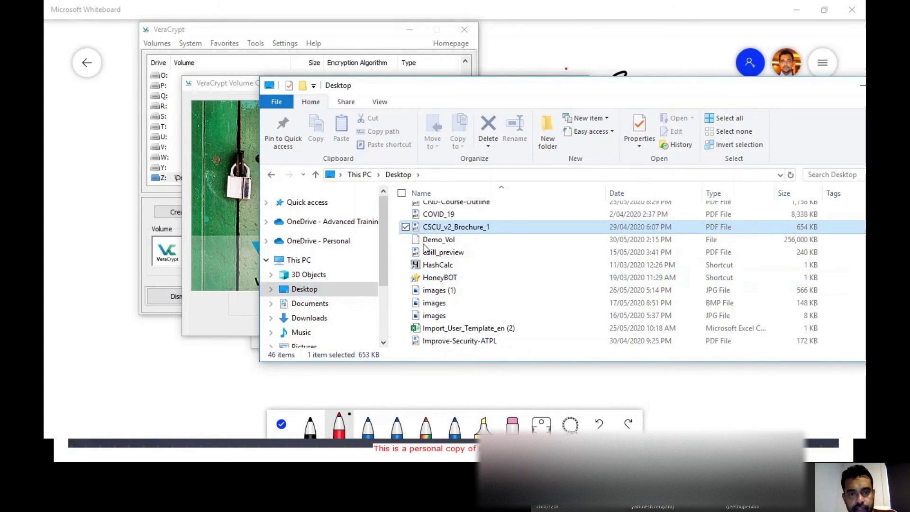
left_click(423, 241)
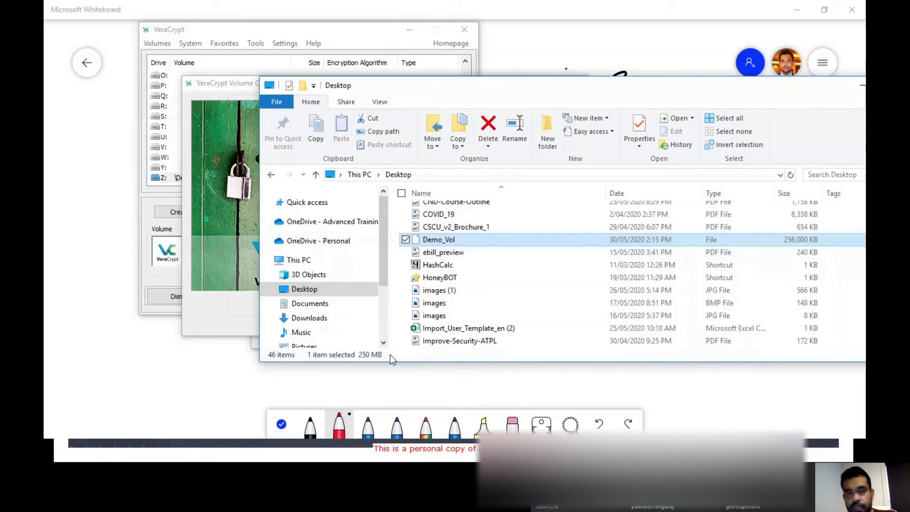
double_click(702, 91)
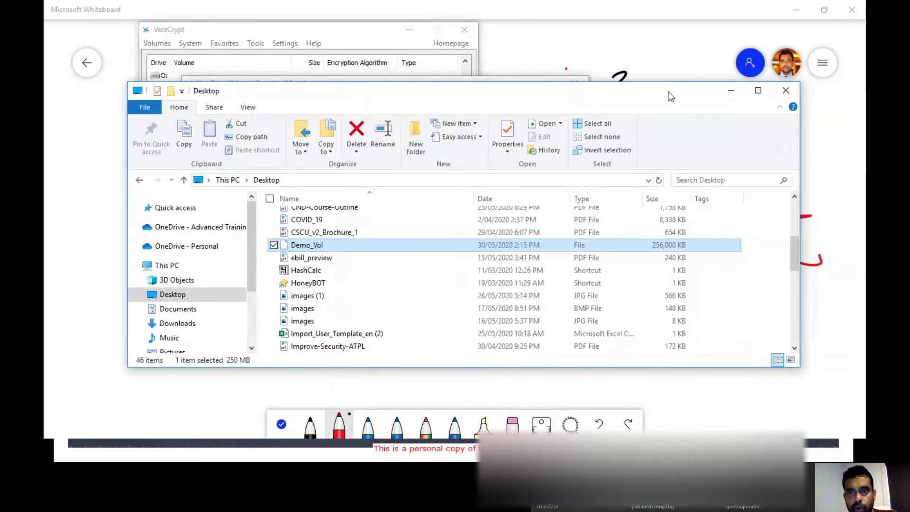
left_click(726, 90)
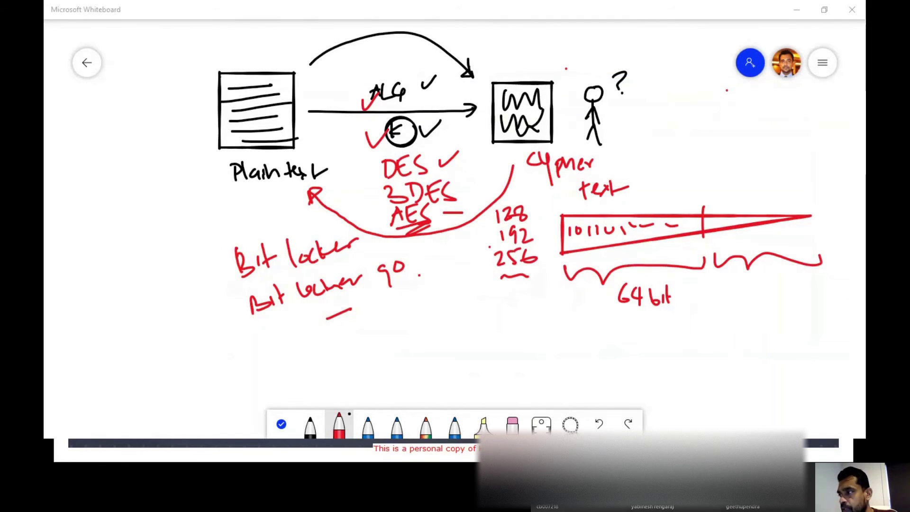
- Close the volume creation wizard and pick drive letter T: in VeraCrypt
left_click(553, 327)
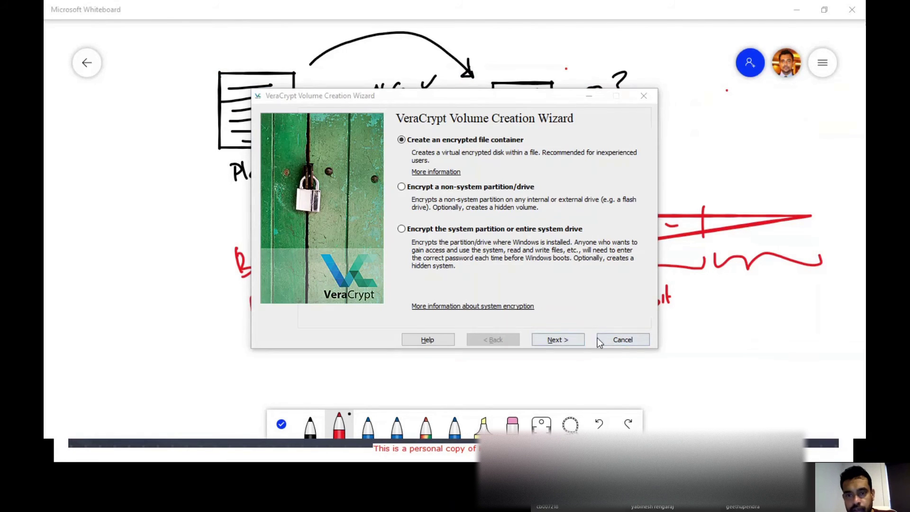
left_click(604, 340)
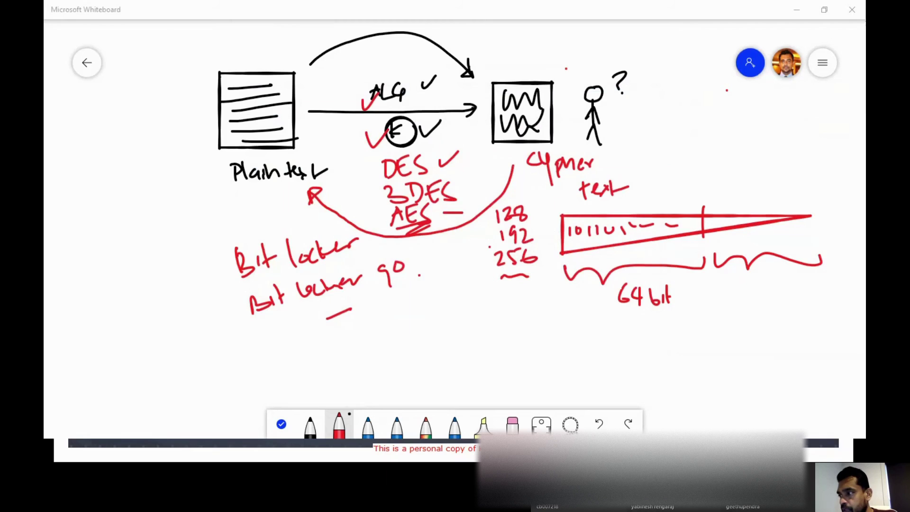
left_click_drag(299, 33, 343, 63)
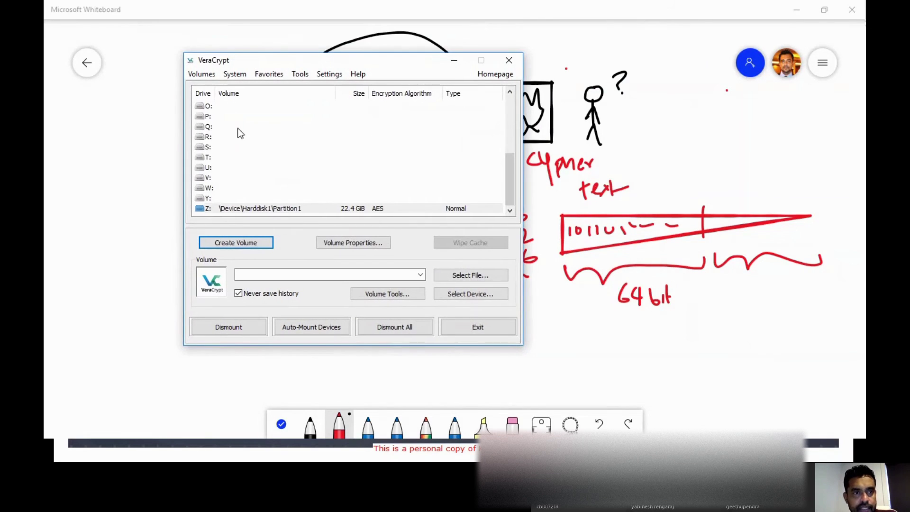
scroll(226, 114, "up", 5)
scroll(226, 114, "down", 5)
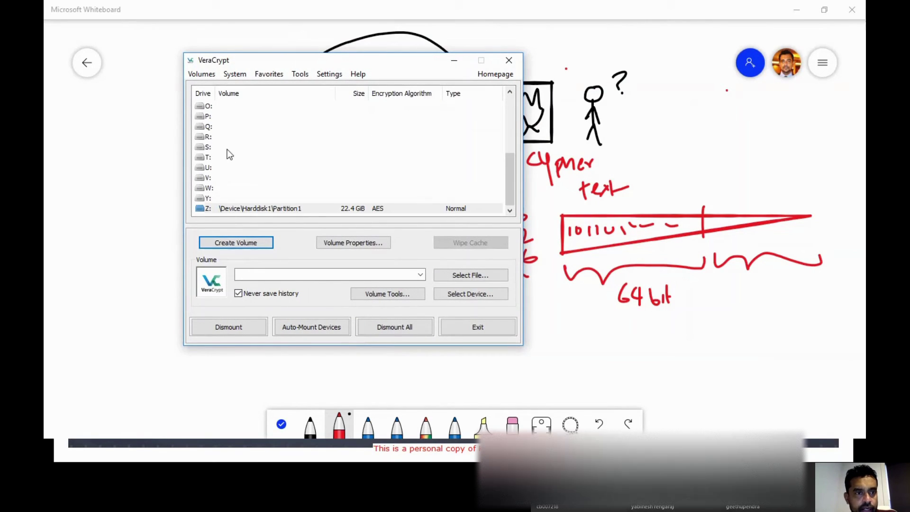
left_click(209, 159)
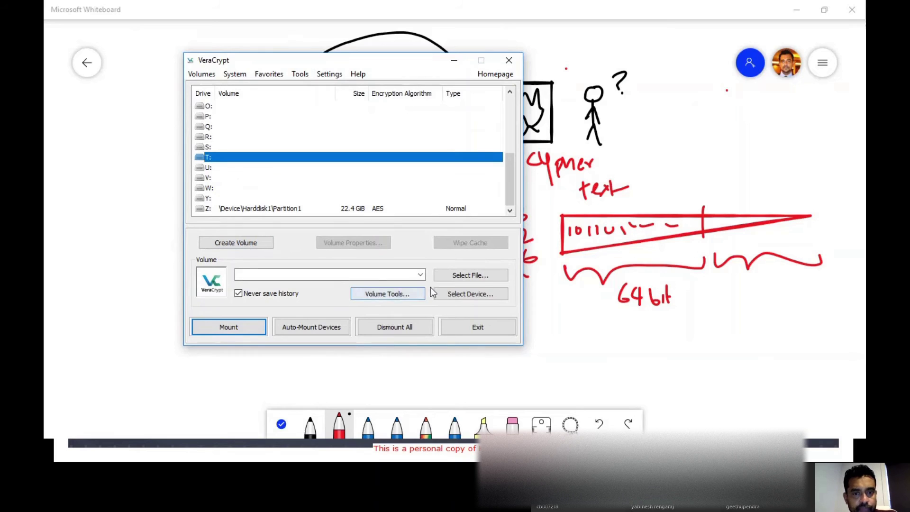
- Select the Demo_Vol container on the Desktop as the volume file
left_click(478, 275)
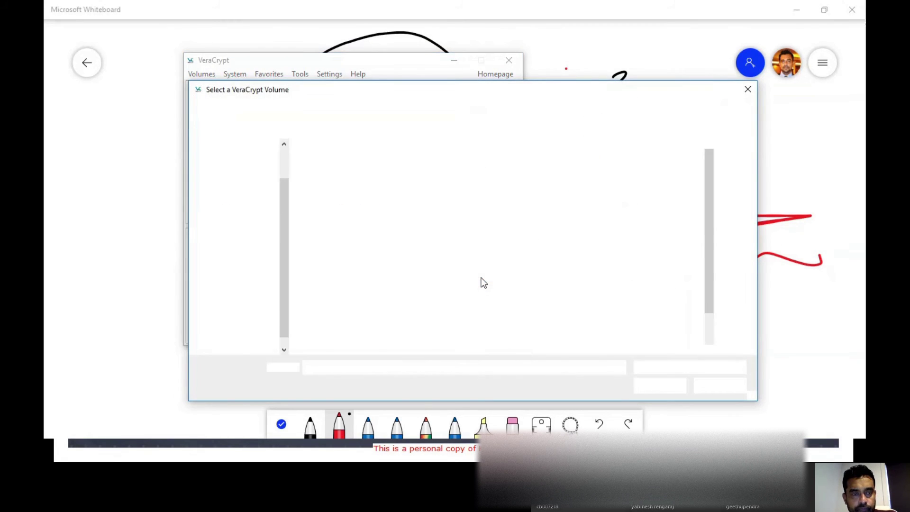
left_click(240, 202)
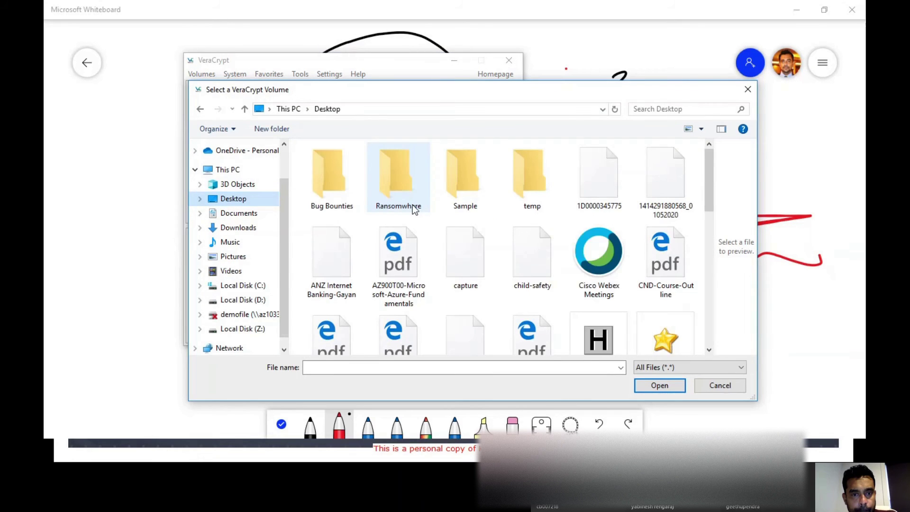
mouse_move(414, 210)
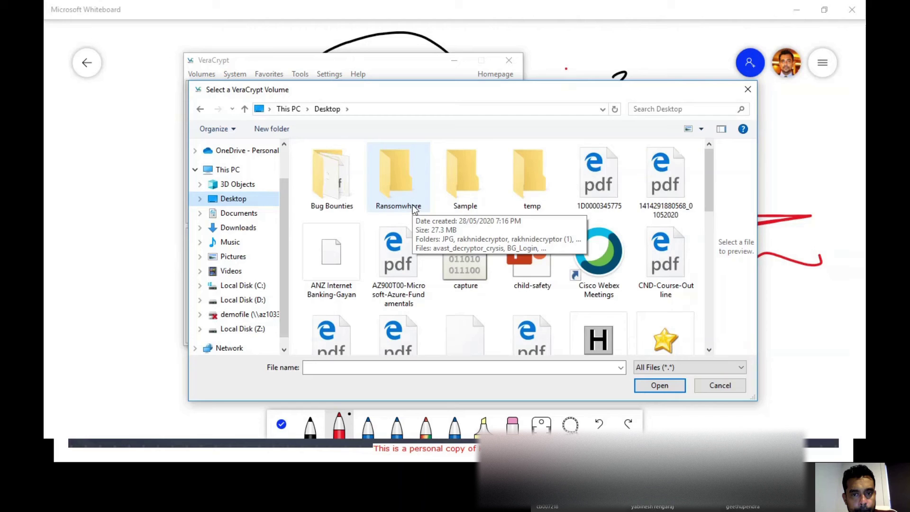
scroll(616, 203, "down", 3)
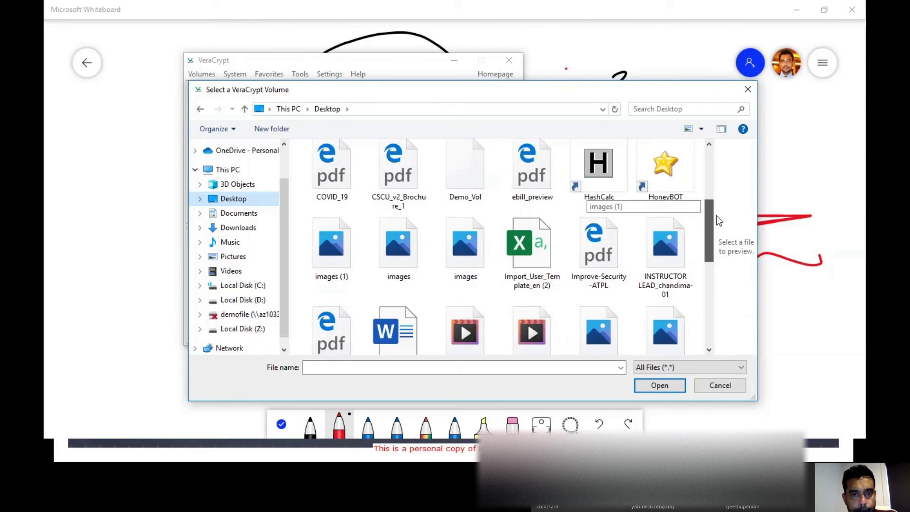
left_click(466, 167)
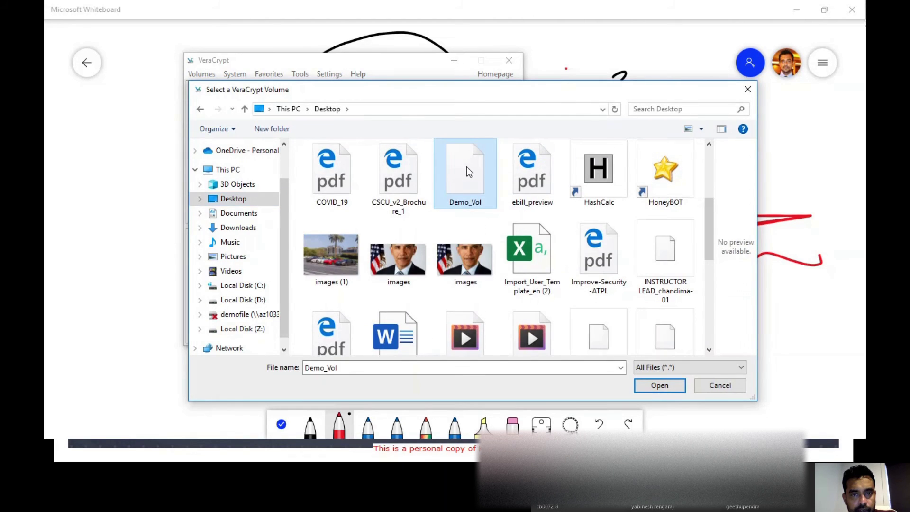
left_click(659, 386)
- Mount Demo_Vol with its password so T: shows a 249 MB AES volume
left_click(239, 334)
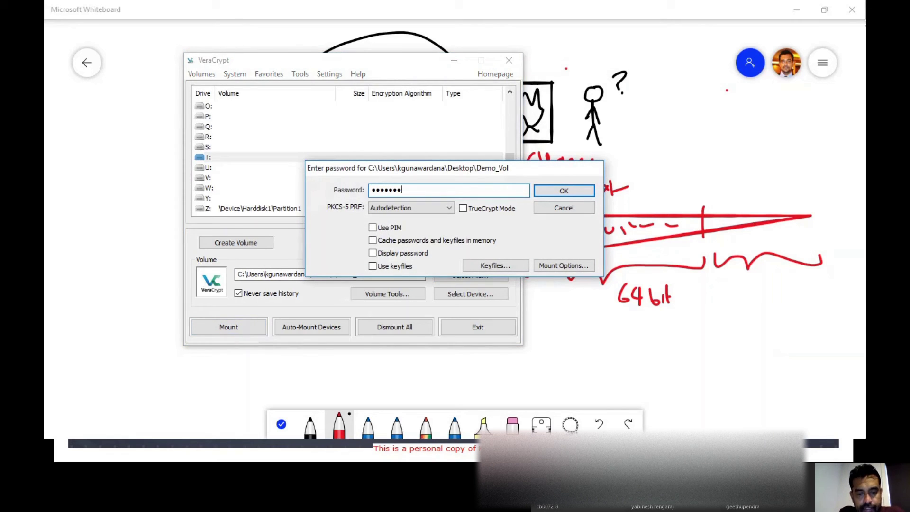
key("Return")
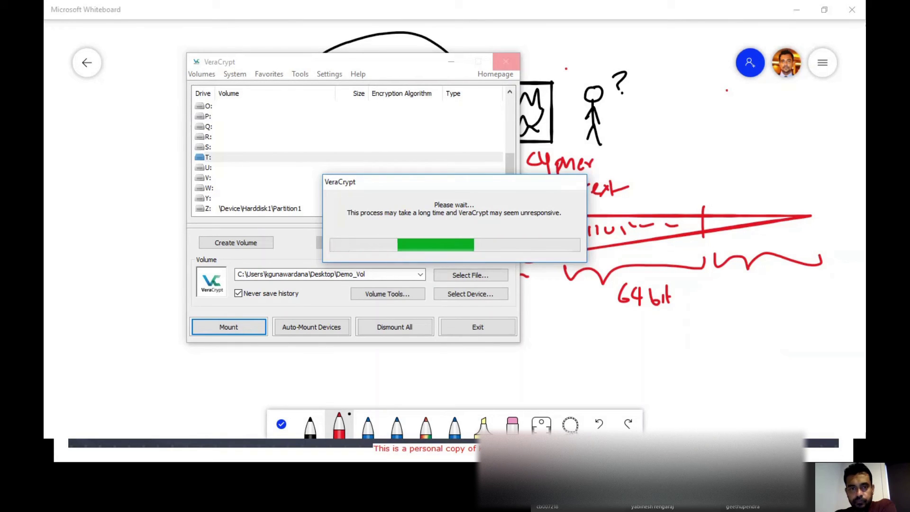
scroll(207, 287, "down", 1)
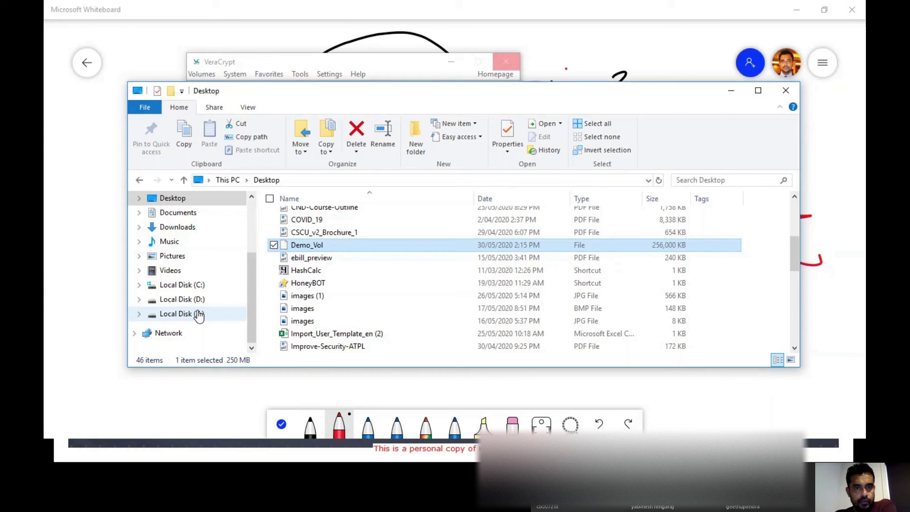
left_click_drag(358, 94, 614, 81)
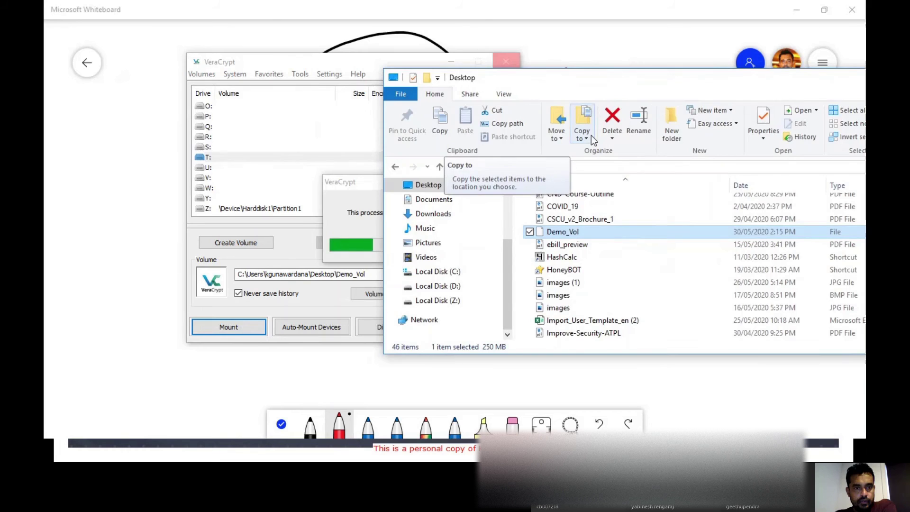
left_click(345, 187)
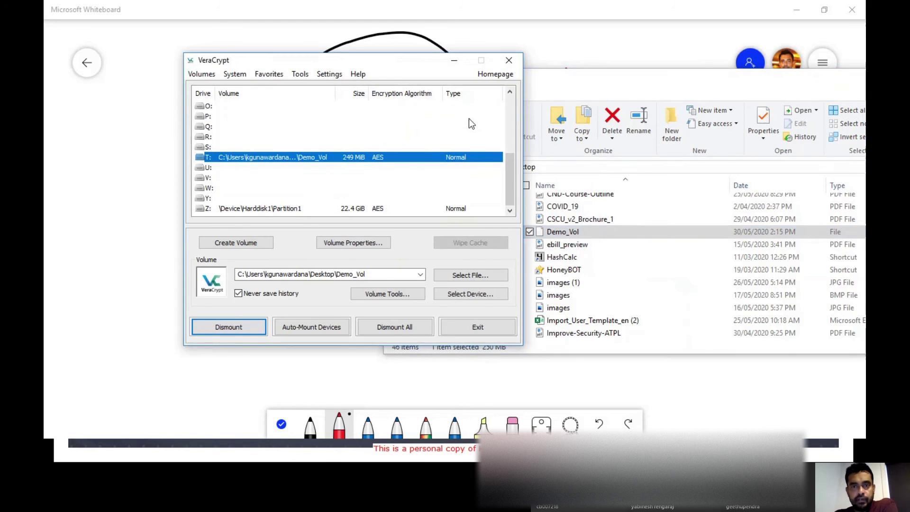
- Open drive T: and create a New folder on it
left_click(560, 80)
left_click_drag(560, 81, 418, 51)
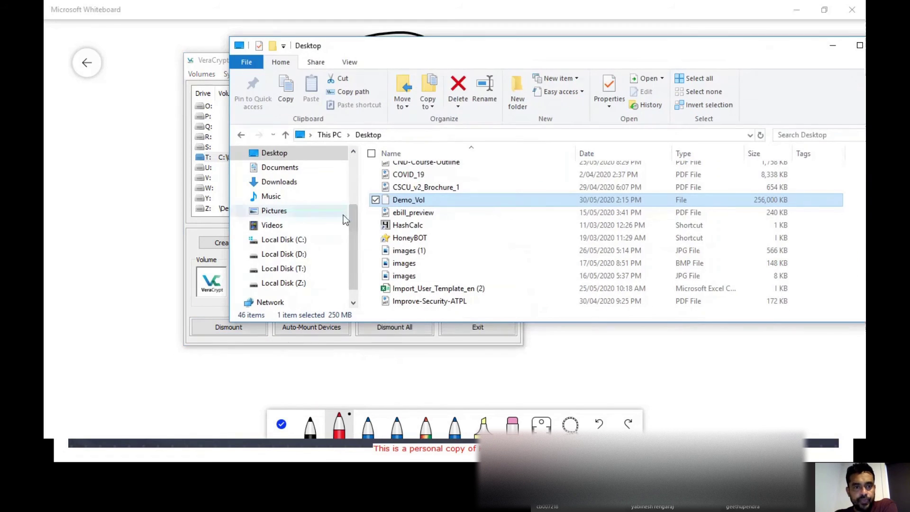
left_click(282, 270)
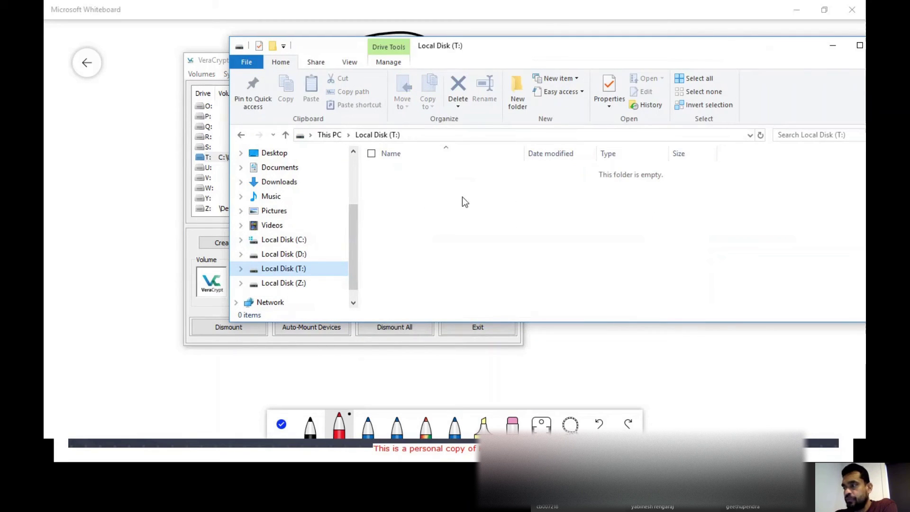
right_click(437, 186)
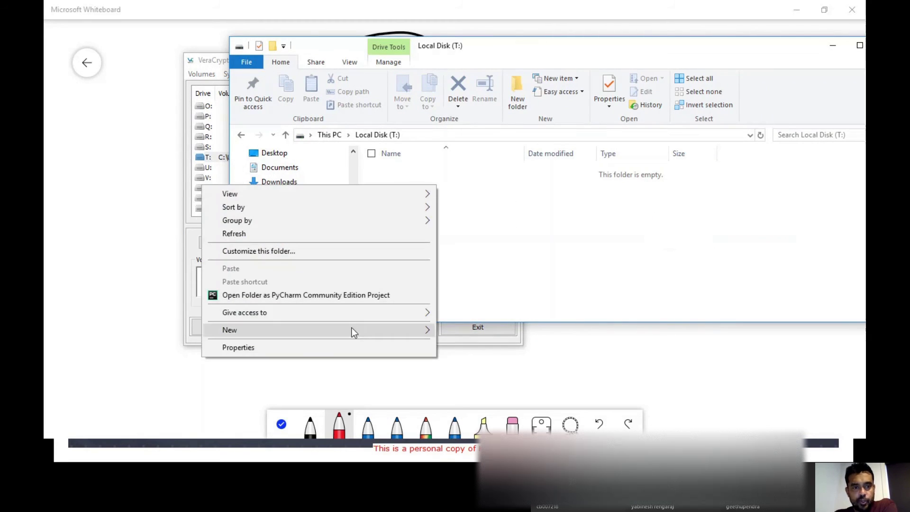
mouse_move(350, 328)
left_click(501, 156)
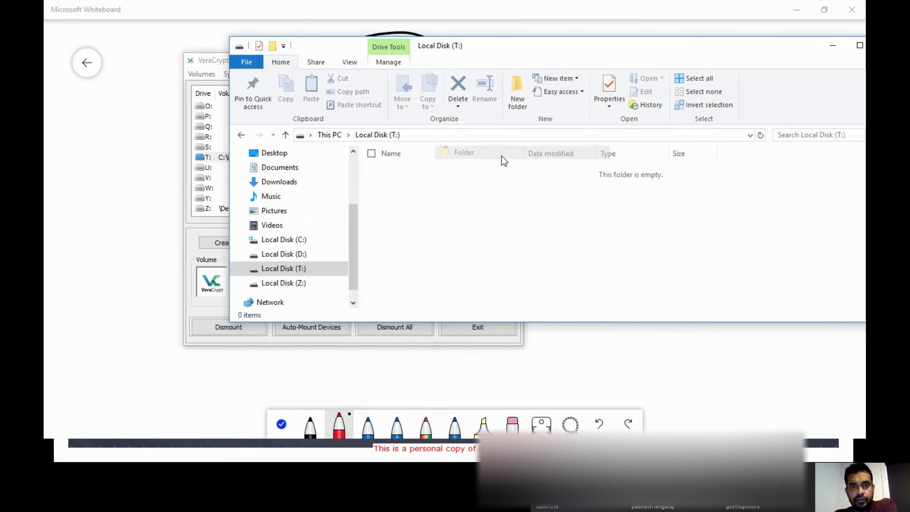
left_click(426, 201)
right_click(425, 201)
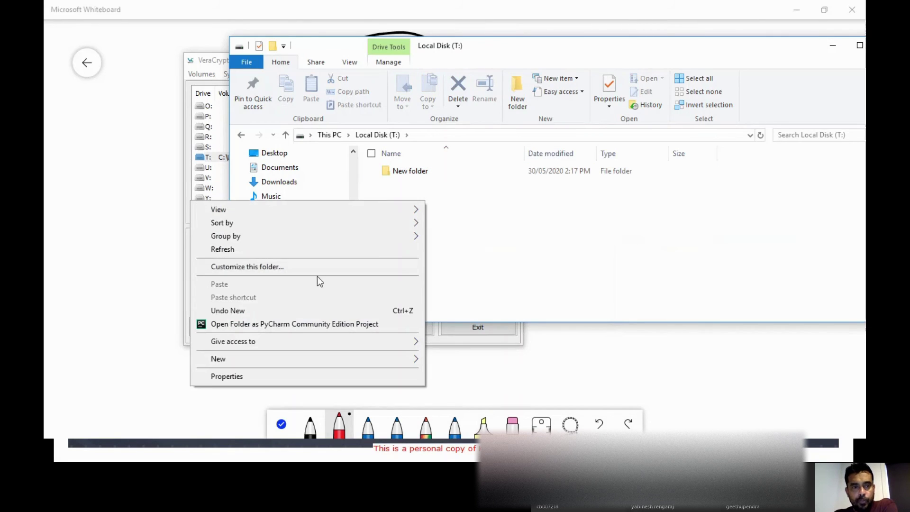
left_click(522, 217)
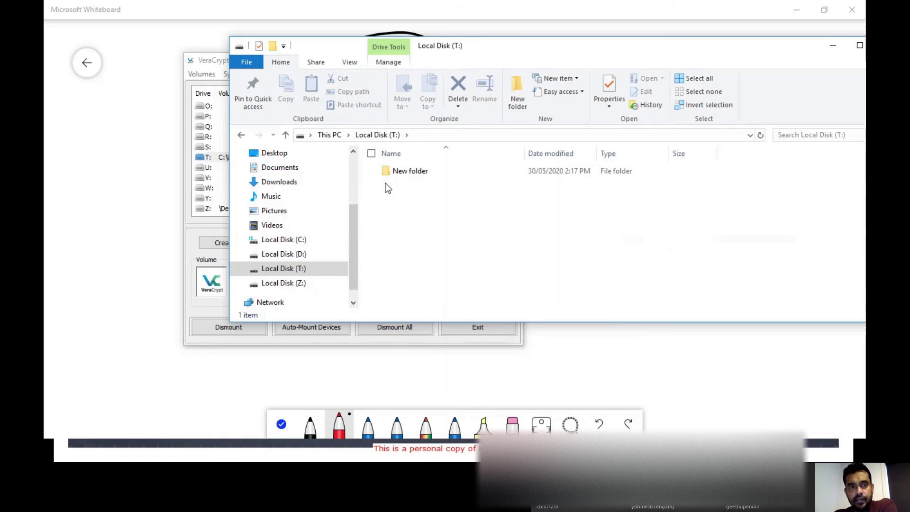
- Copy the PDF 1429933 and the phishing-simulation spreadsheet from Downloads onto T:
left_click(286, 183)
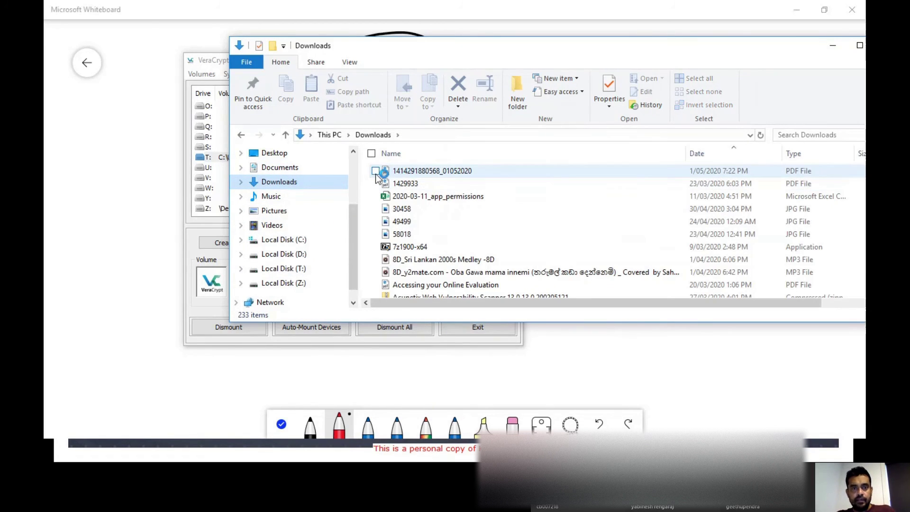
left_click(375, 172)
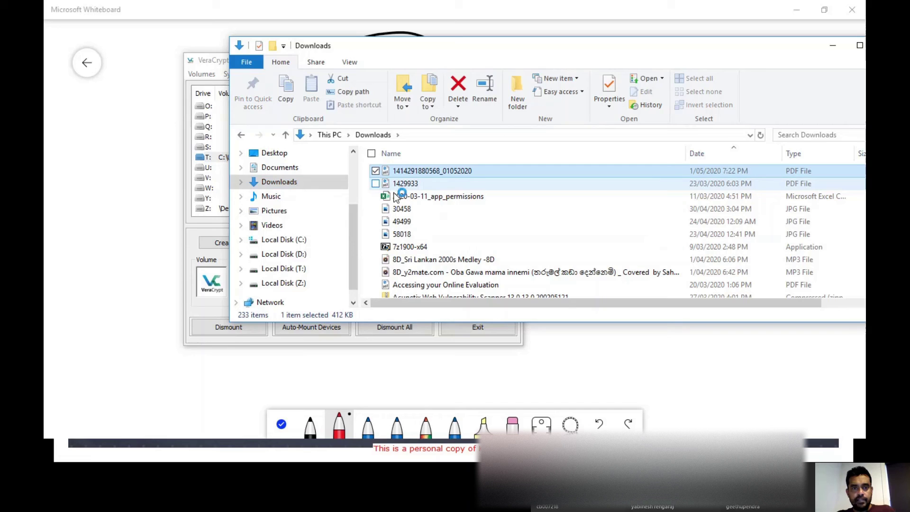
left_click(391, 186)
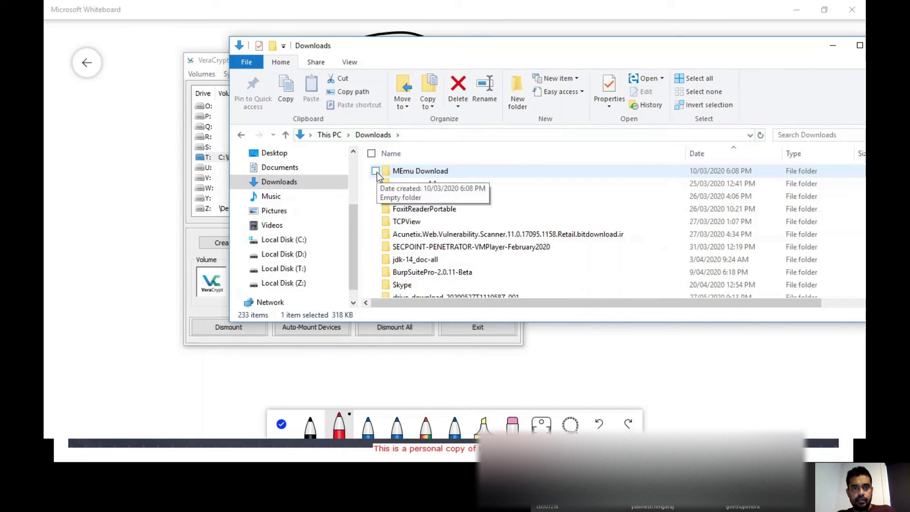
scroll(378, 223, "down", 3)
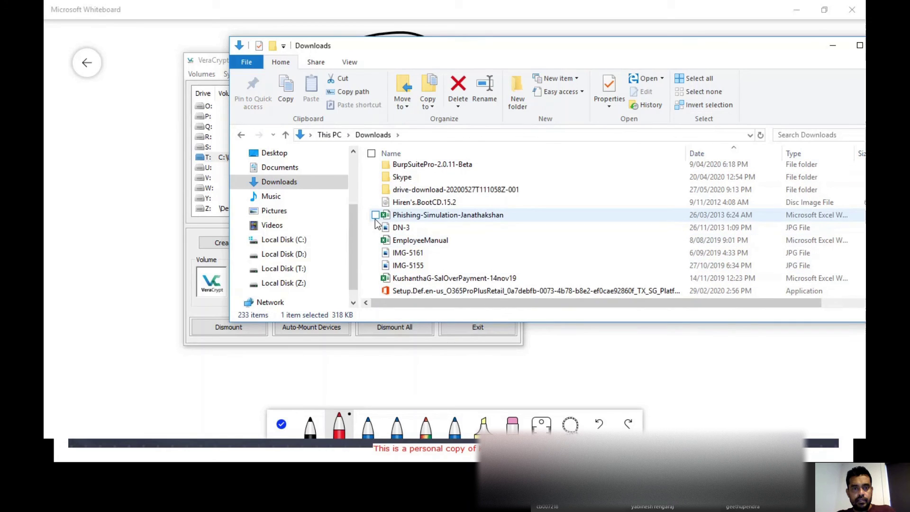
left_click(375, 215)
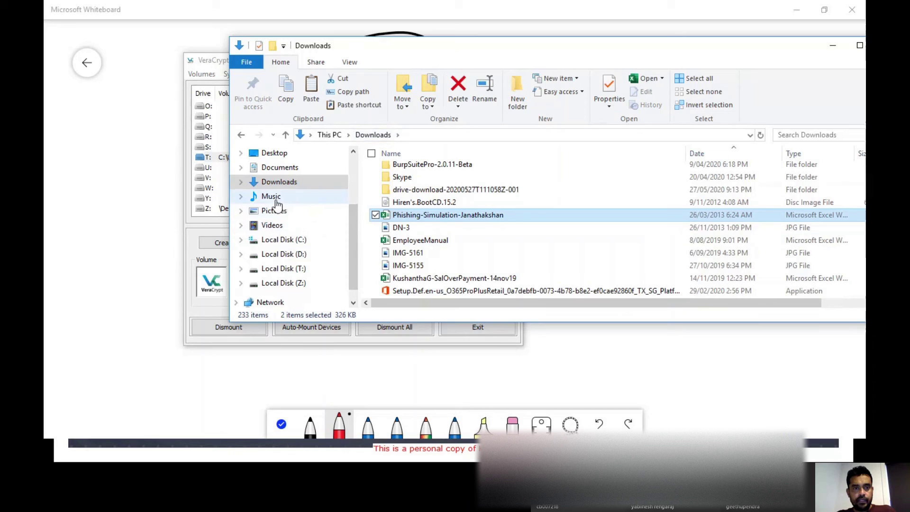
left_click(297, 269)
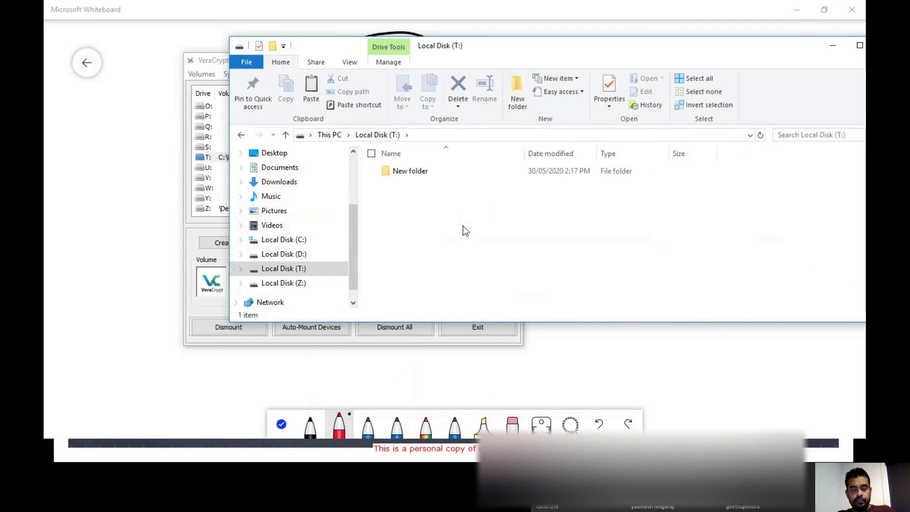
key("ctrl+v")
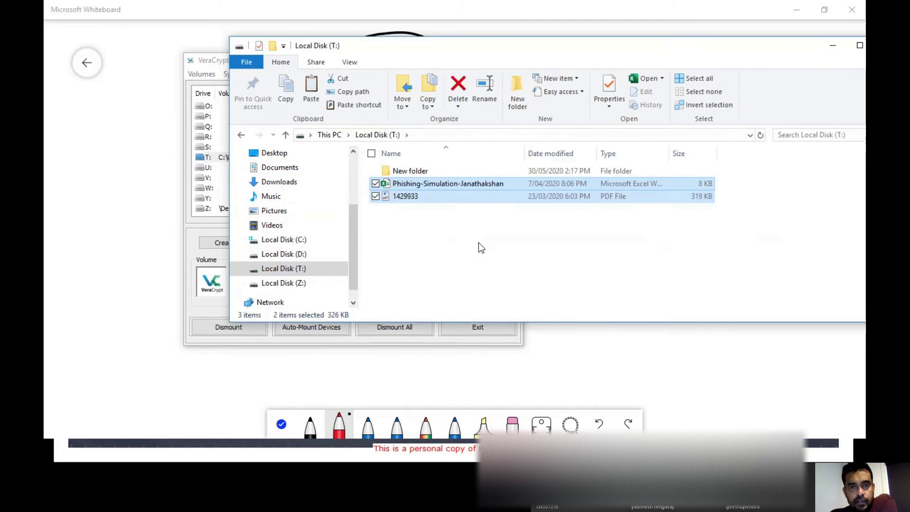
left_click(519, 233)
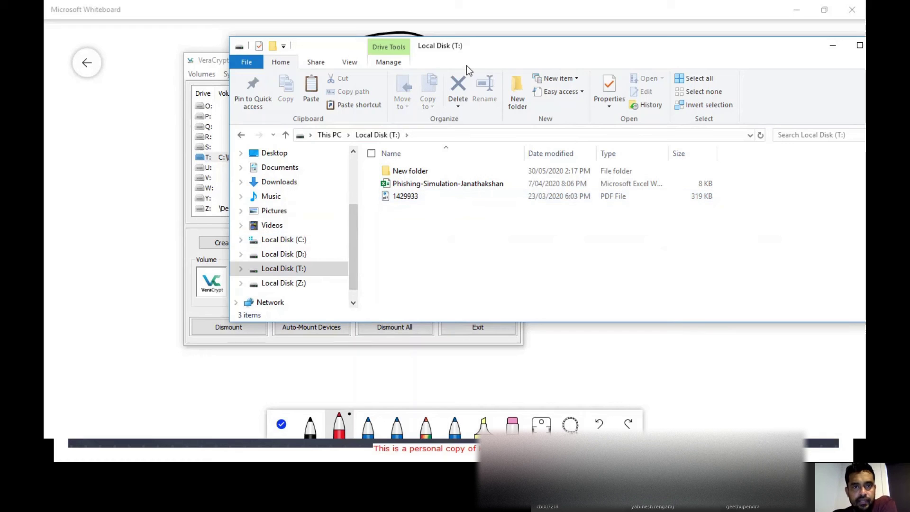
left_click_drag(496, 51, 626, 44)
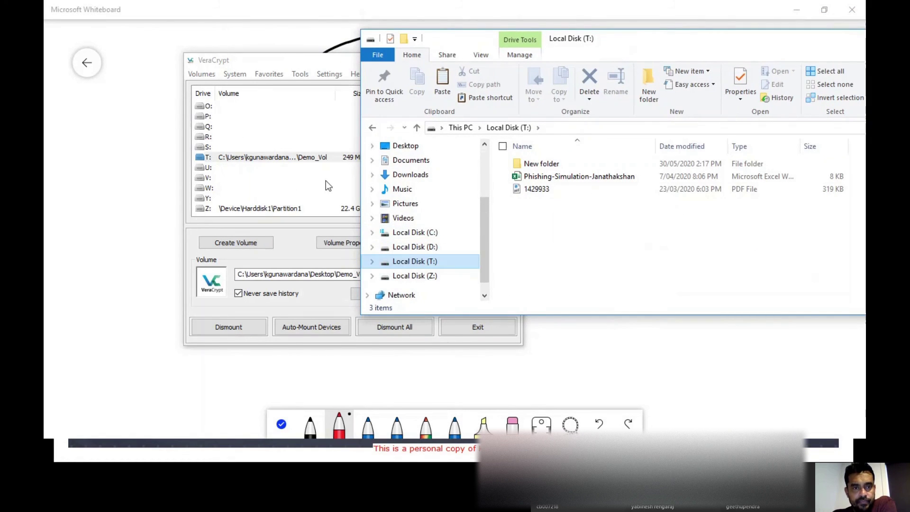
- Dismount Demo_Vol from T:, then confirm the Demo_Vol container on the Desktop is 250 MB
left_click_drag(303, 64, 230, 58)
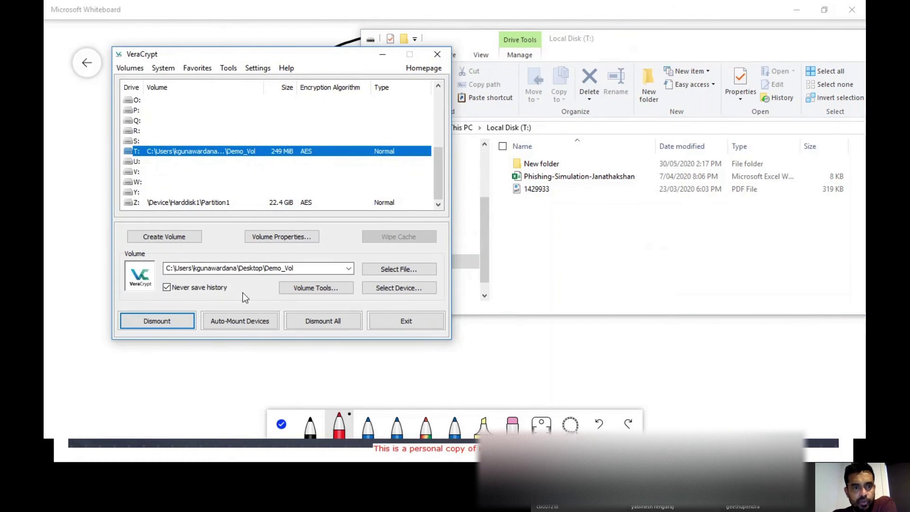
left_click(174, 319)
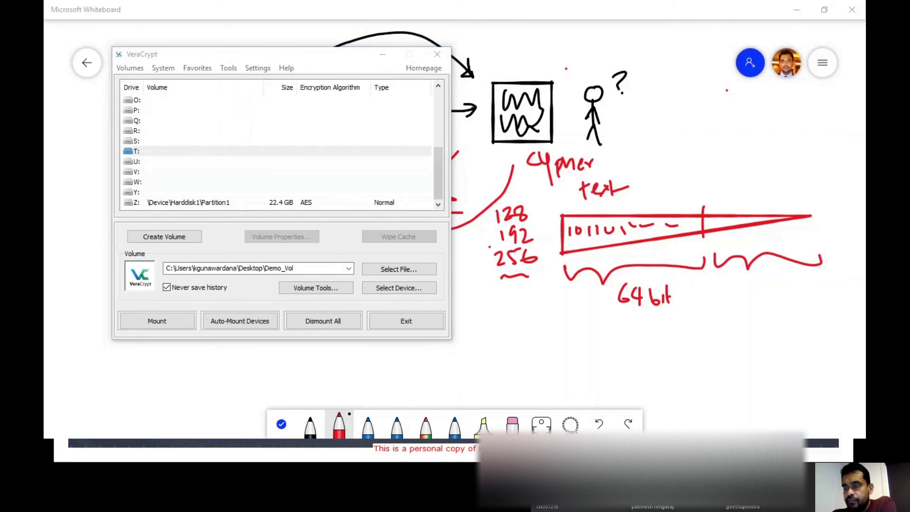
key("super+e")
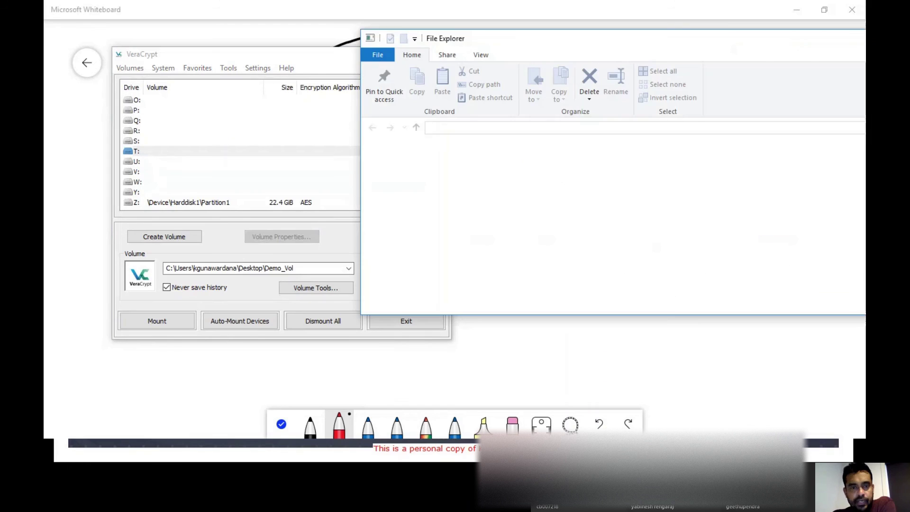
scroll(428, 218, "down", 3)
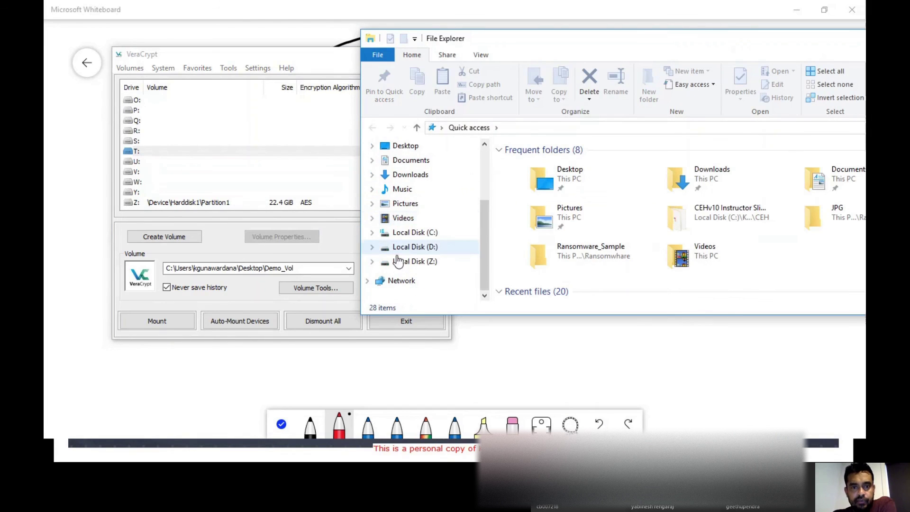
double_click(553, 186)
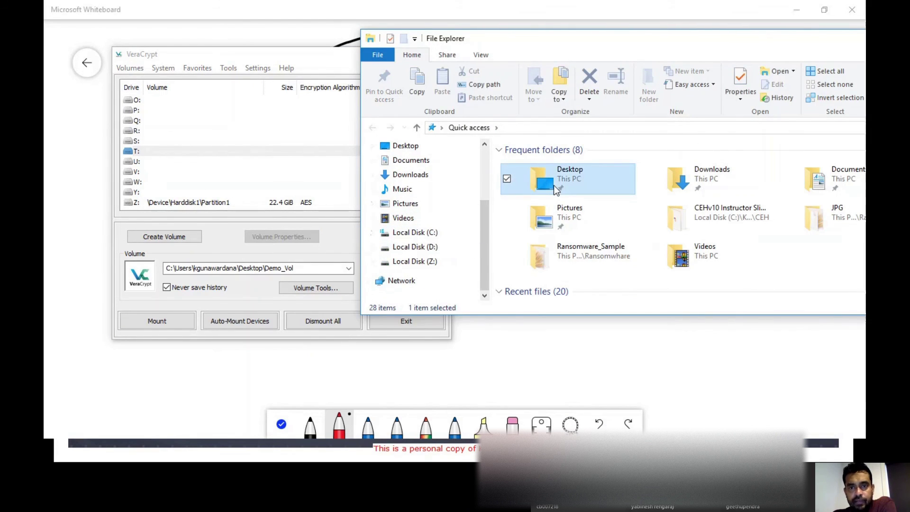
left_click_drag(610, 42, 485, 36)
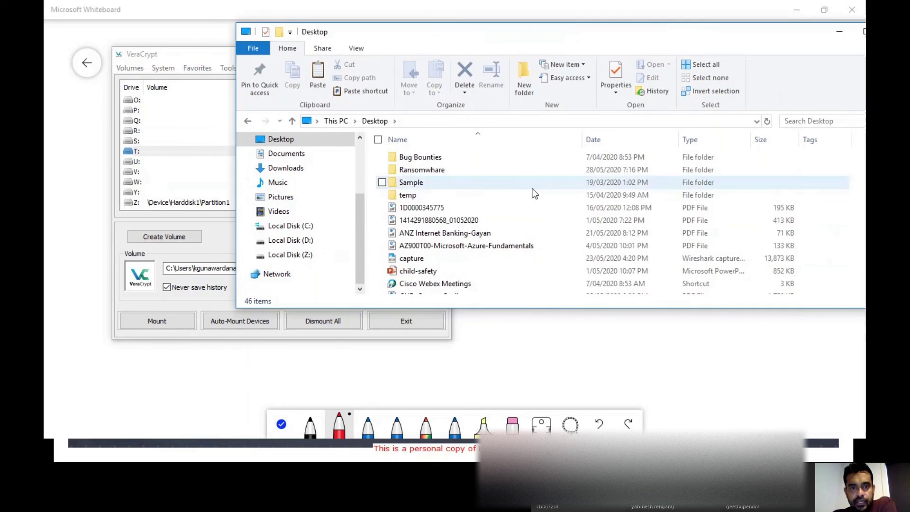
scroll(532, 193, "down", 7)
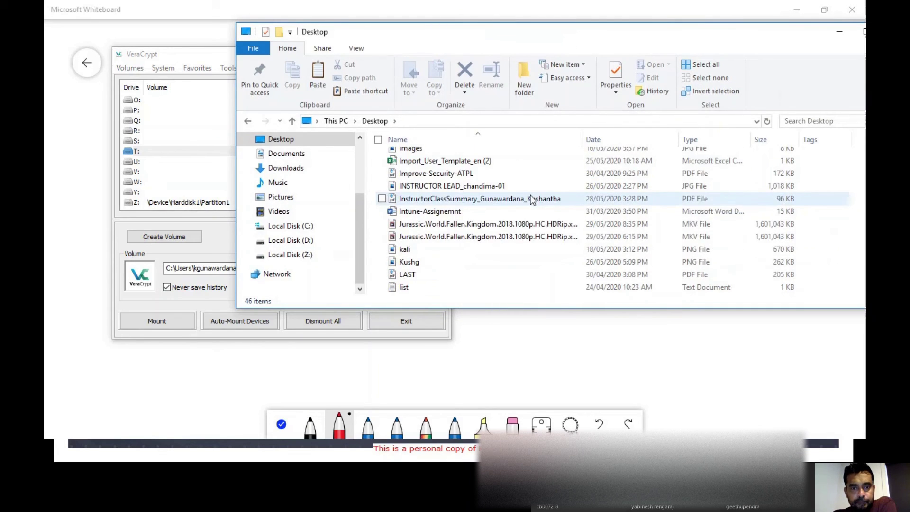
scroll(531, 199, "down", 3)
scroll(531, 199, "down", 2)
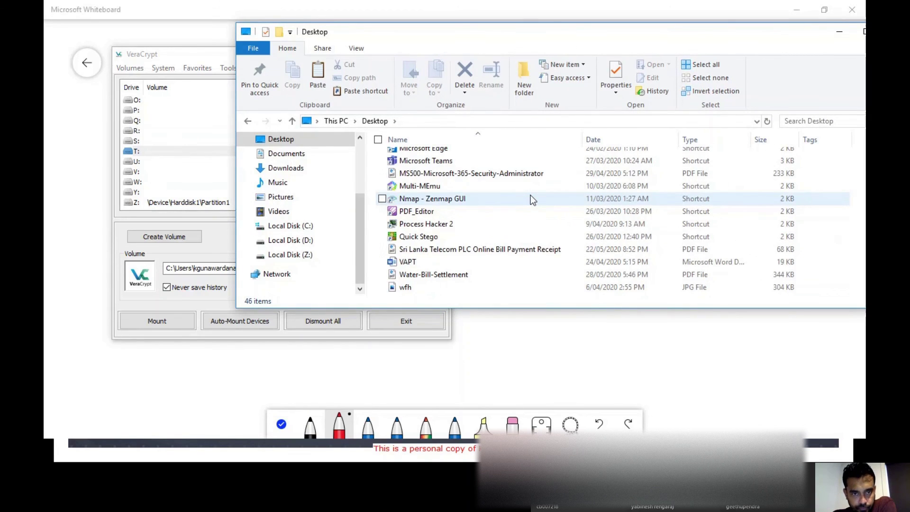
scroll(510, 210, "up", 2)
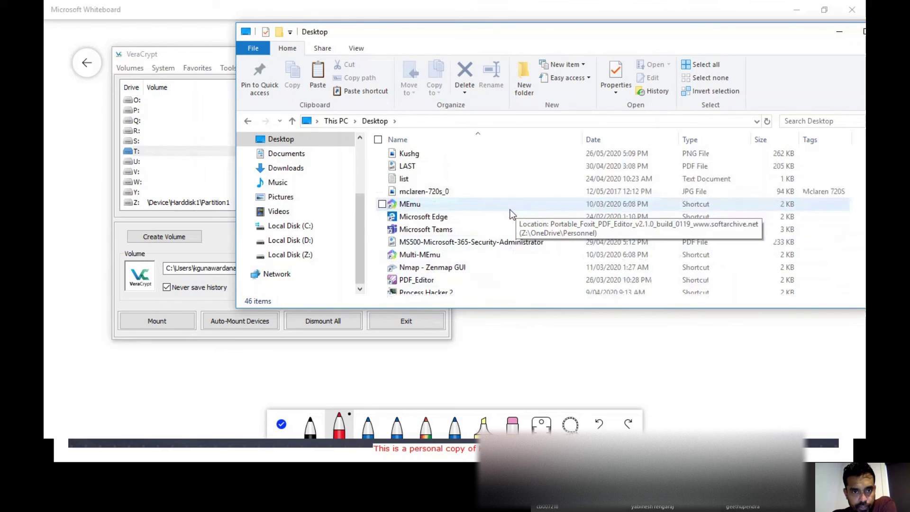
scroll(510, 209, "up", 7)
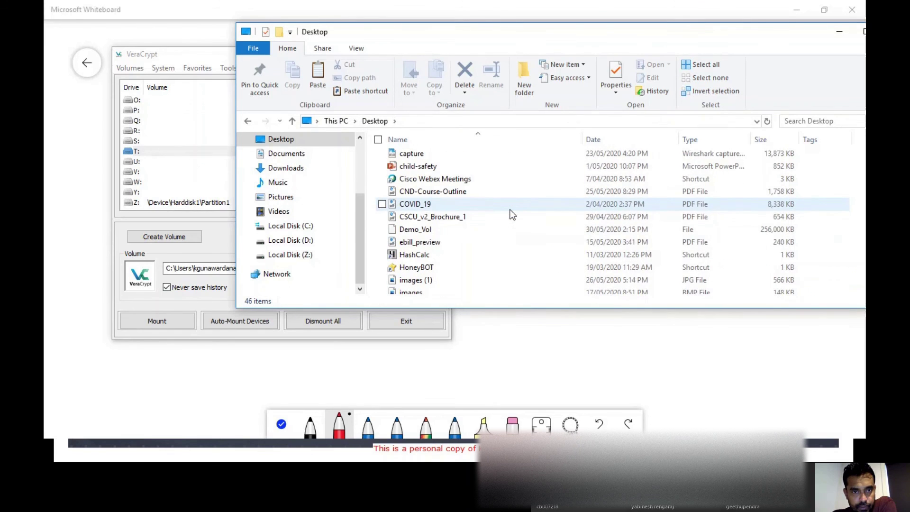
left_click(382, 230)
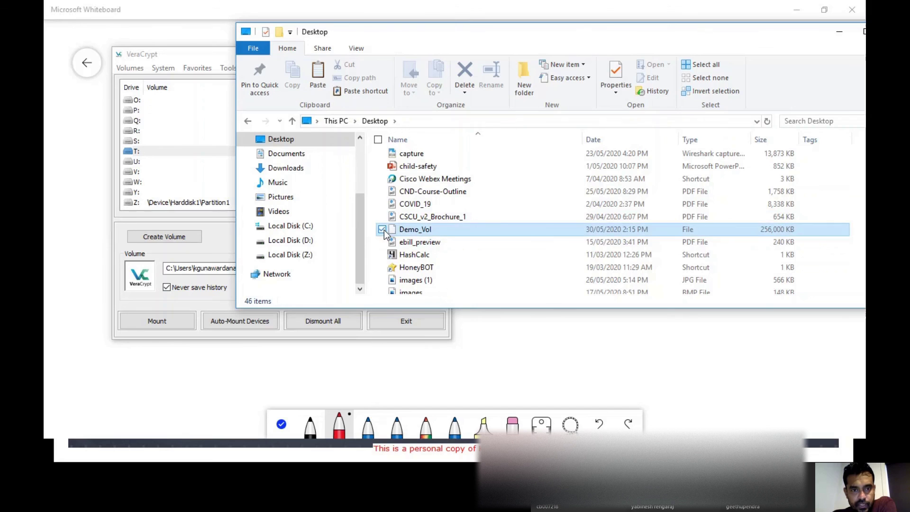
left_click_drag(812, 38, 755, 39)
- Choose drive Q: and select Desktop\Demo_Vol as the container file
left_click(792, 32)
left_click(152, 132)
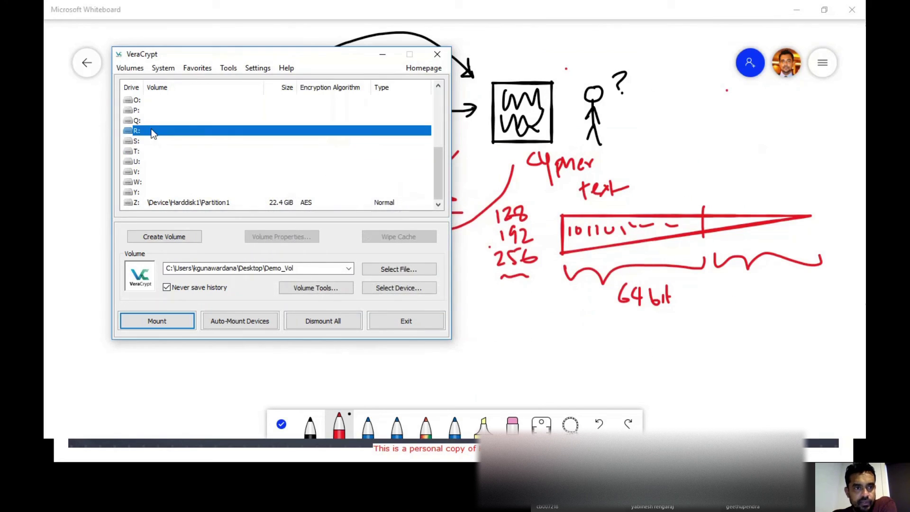
left_click(140, 121)
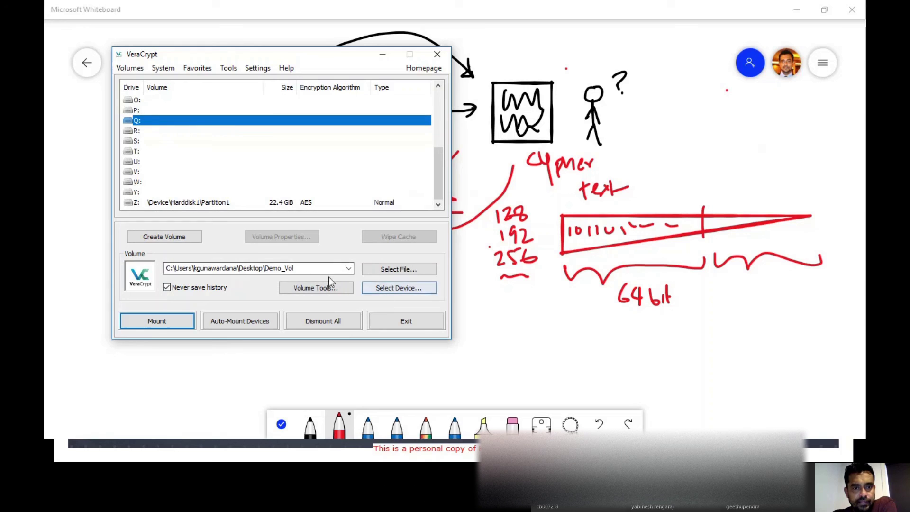
left_click(391, 269)
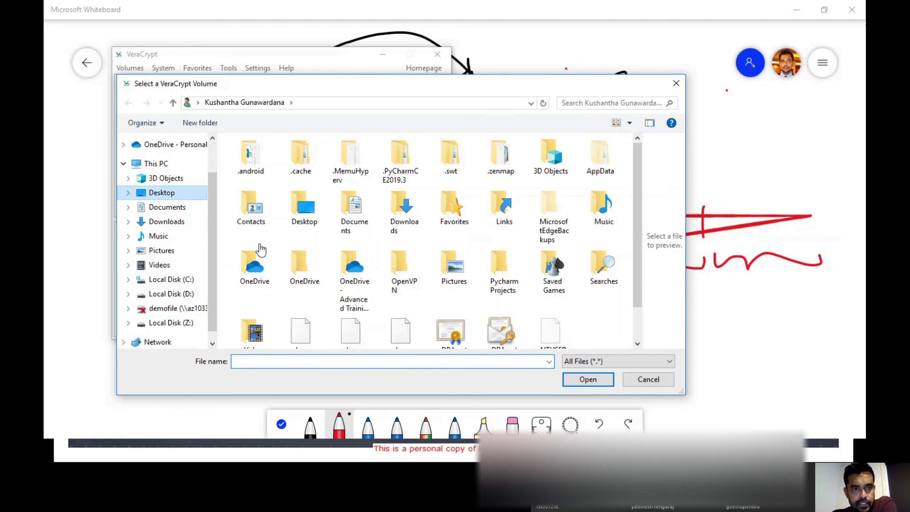
scroll(273, 248, "down", 5)
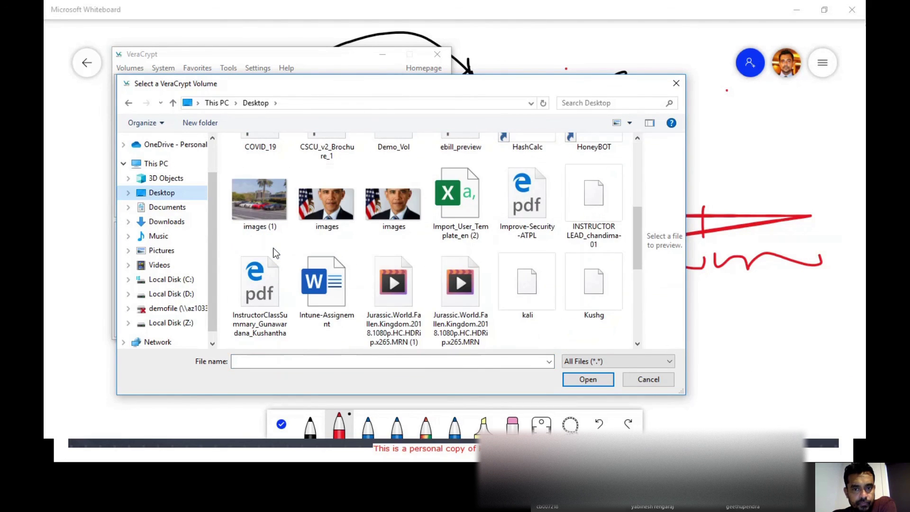
scroll(273, 248, "down", 6)
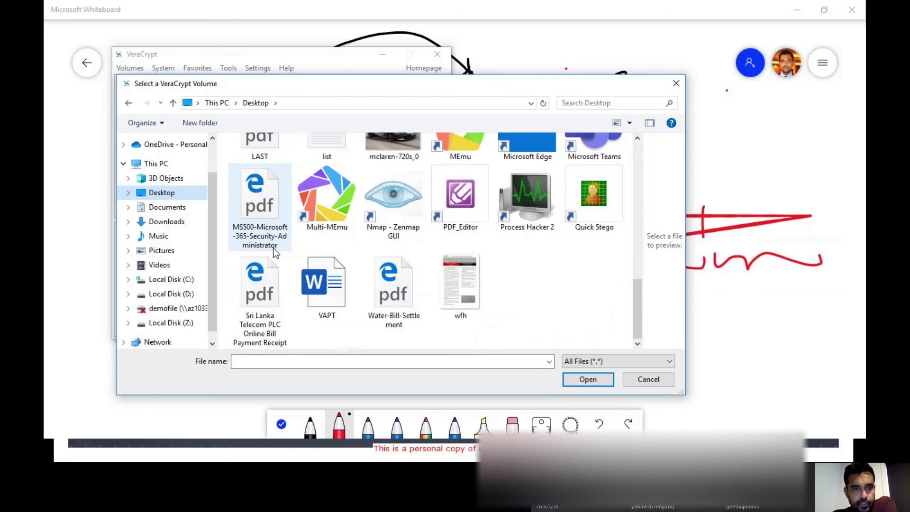
scroll(273, 248, "up", 8)
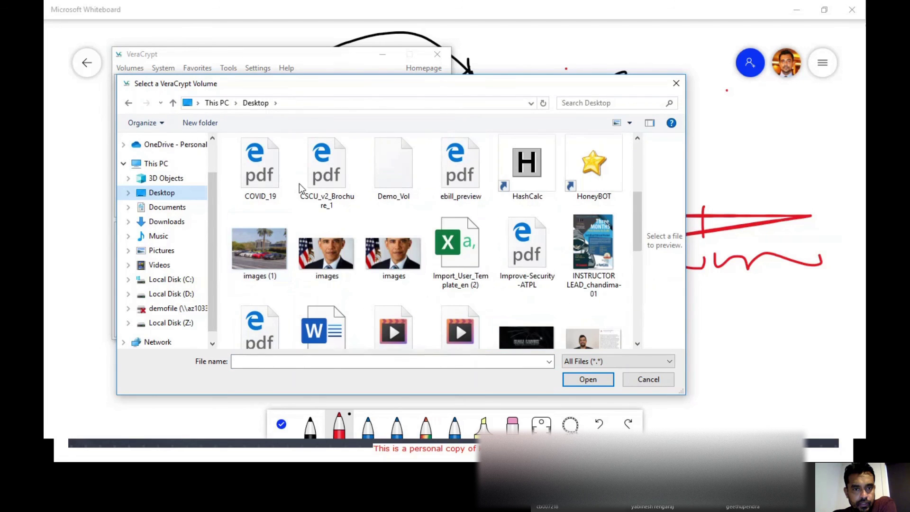
left_click(383, 178)
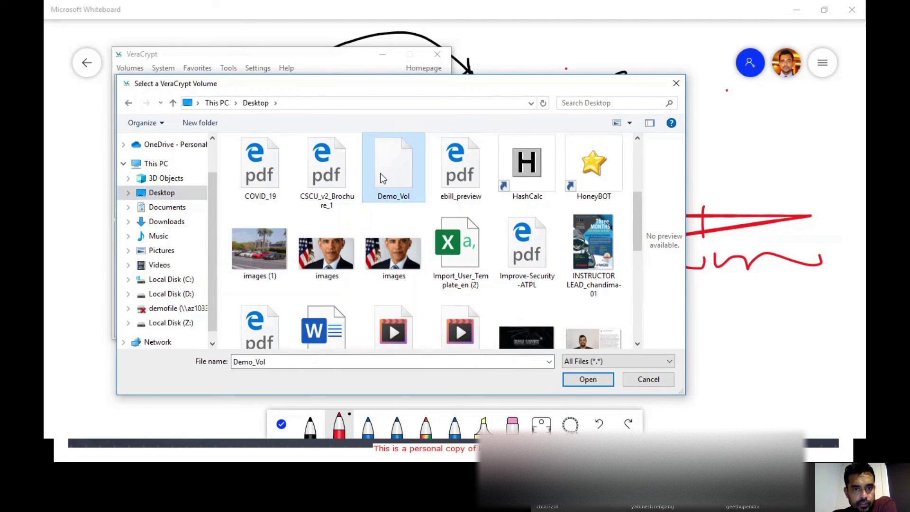
left_click(570, 381)
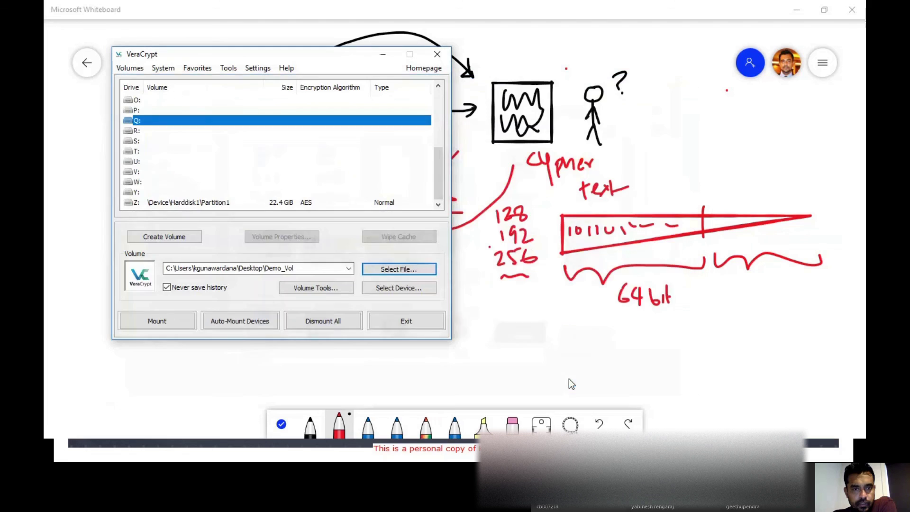
- Mount Demo_Vol with its password, then return to the whiteboard
left_click(161, 316)
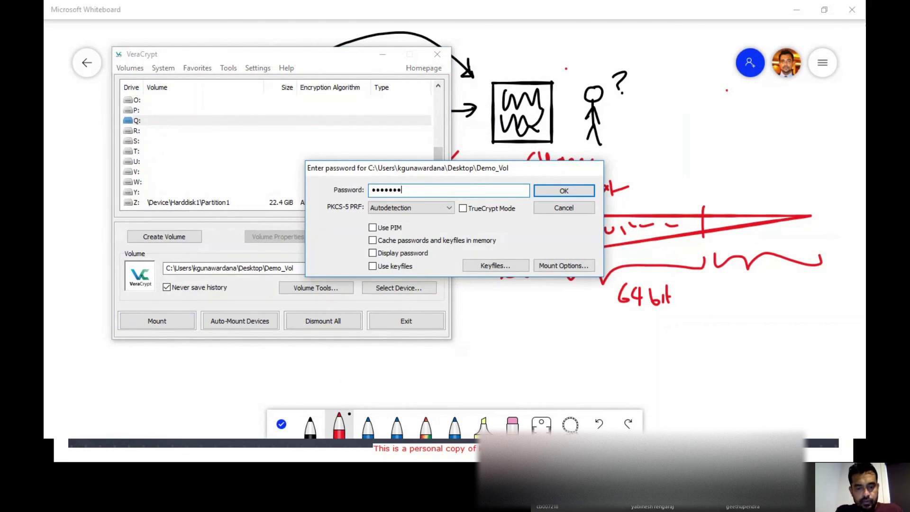
key("Return")
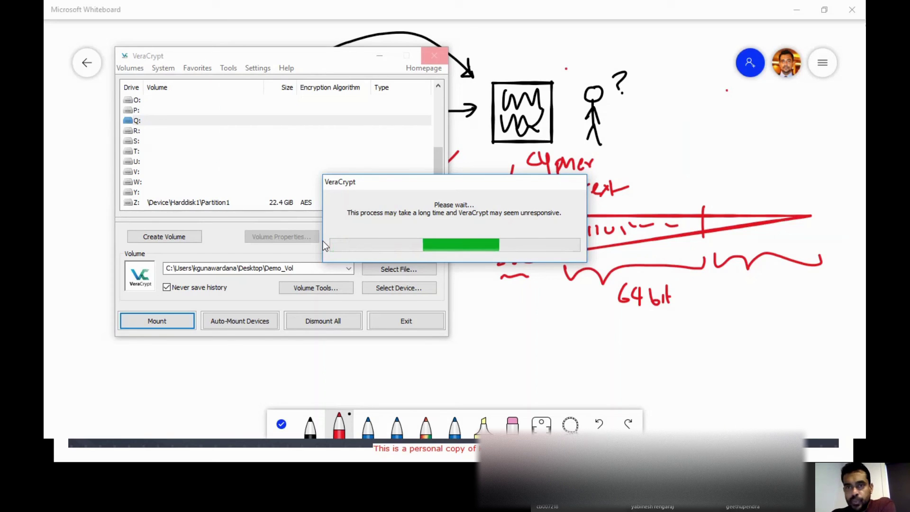
left_click(521, 63)
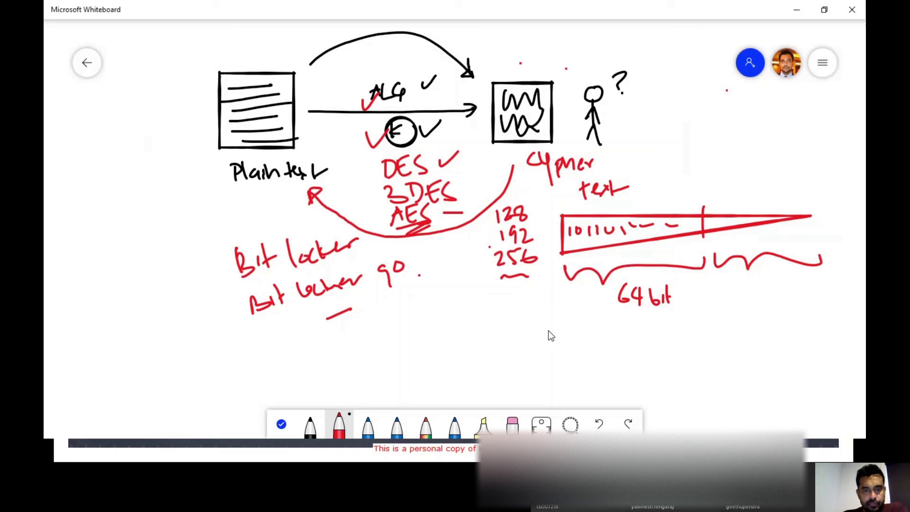
- In black ink, sketch the sender figure, the arrow, the receiver's body and the ciphertext box
left_click(376, 429)
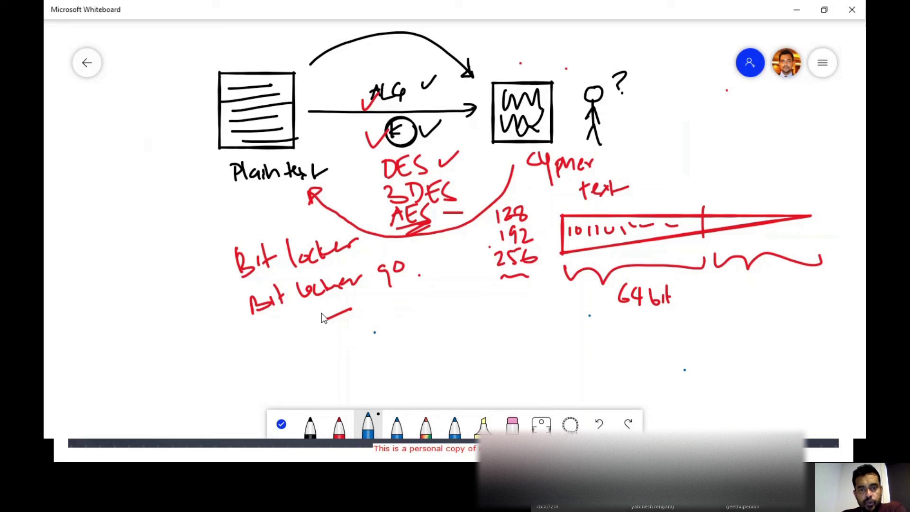
left_click(314, 425)
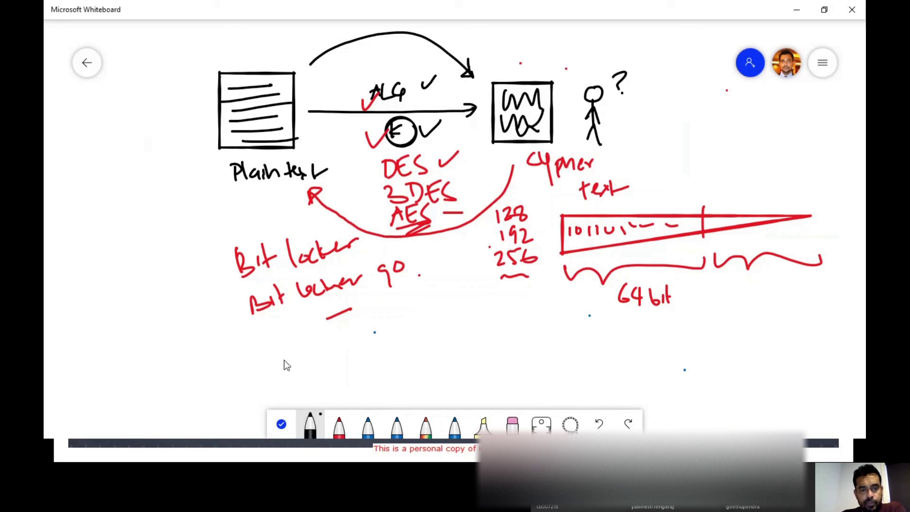
left_click(278, 333)
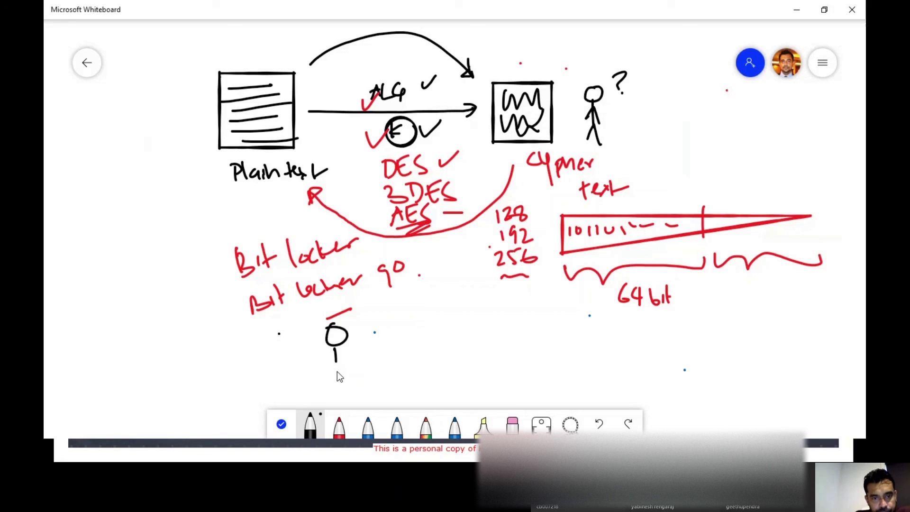
left_click_drag(387, 353, 540, 346)
left_click_drag(616, 314, 613, 383)
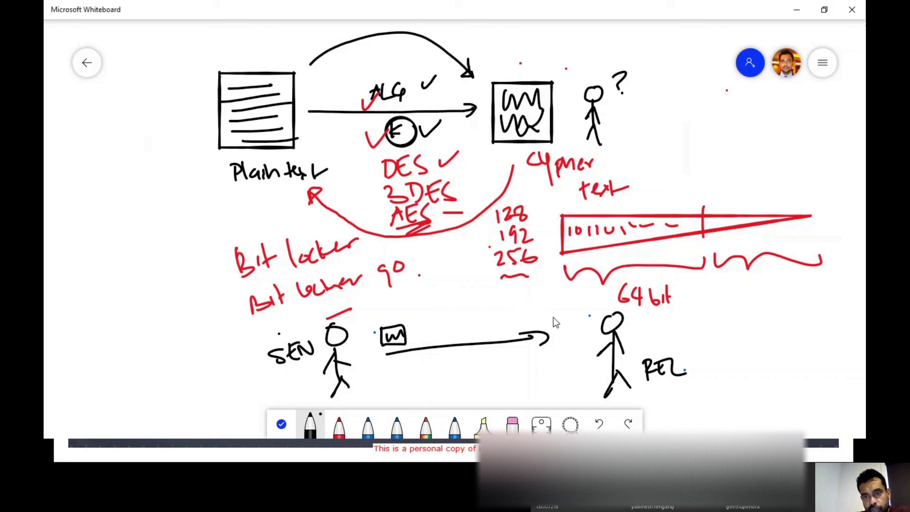
left_click_drag(578, 327, 551, 328)
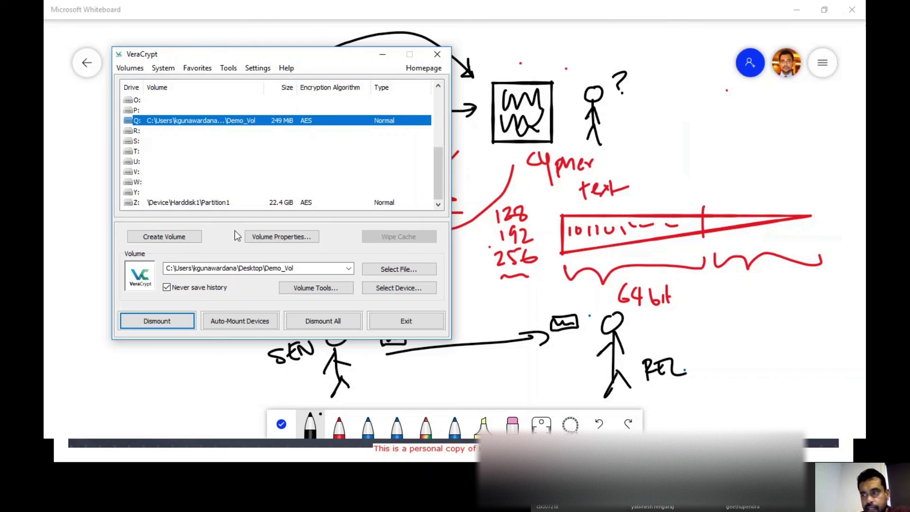
- Check Q: holds New folder, the PDF and spreadsheet, then close Explorer and dismount Demo_Vol
key("alt+Tab")
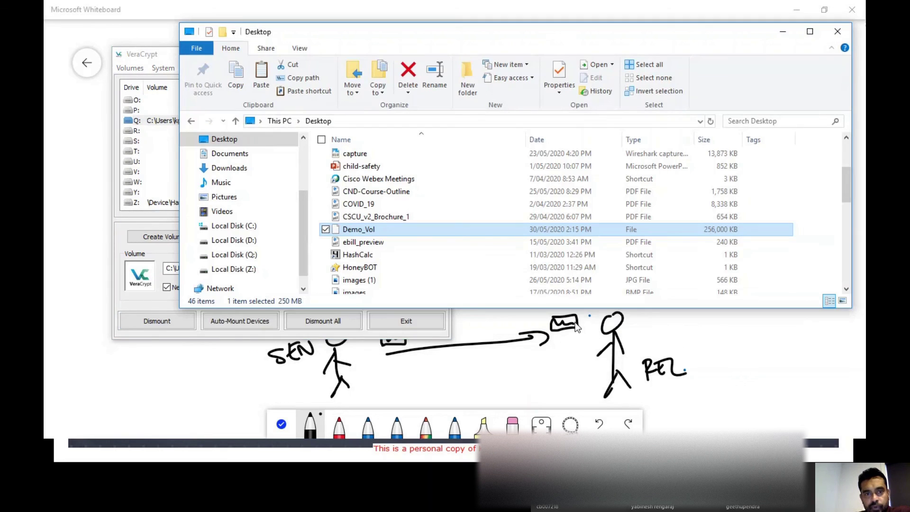
left_click(232, 256)
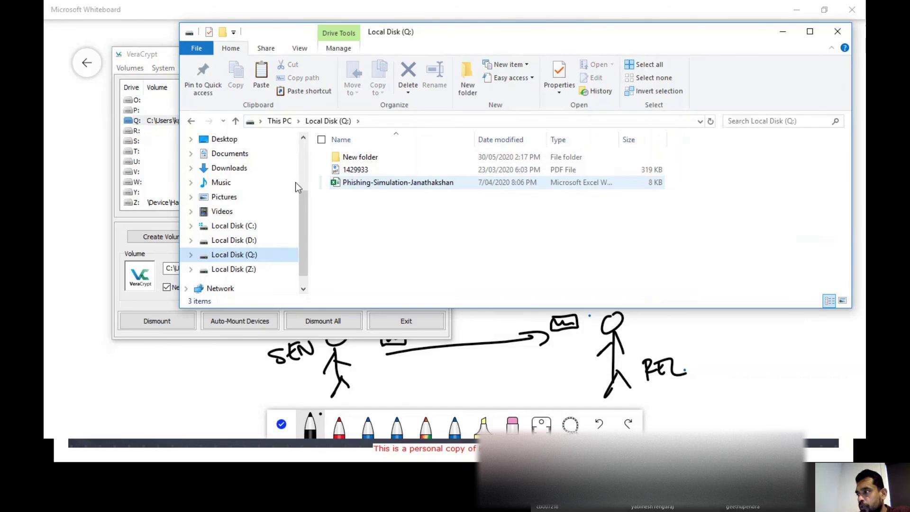
left_click(838, 32)
left_click(164, 320)
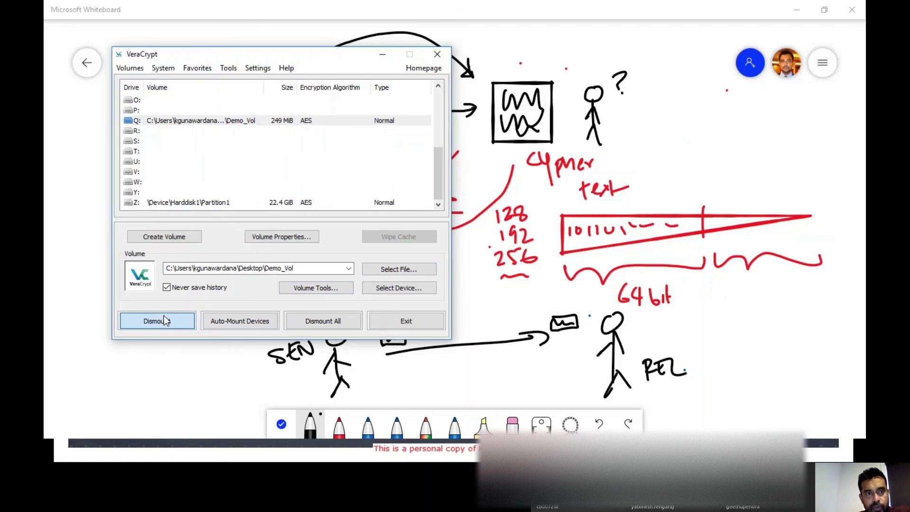